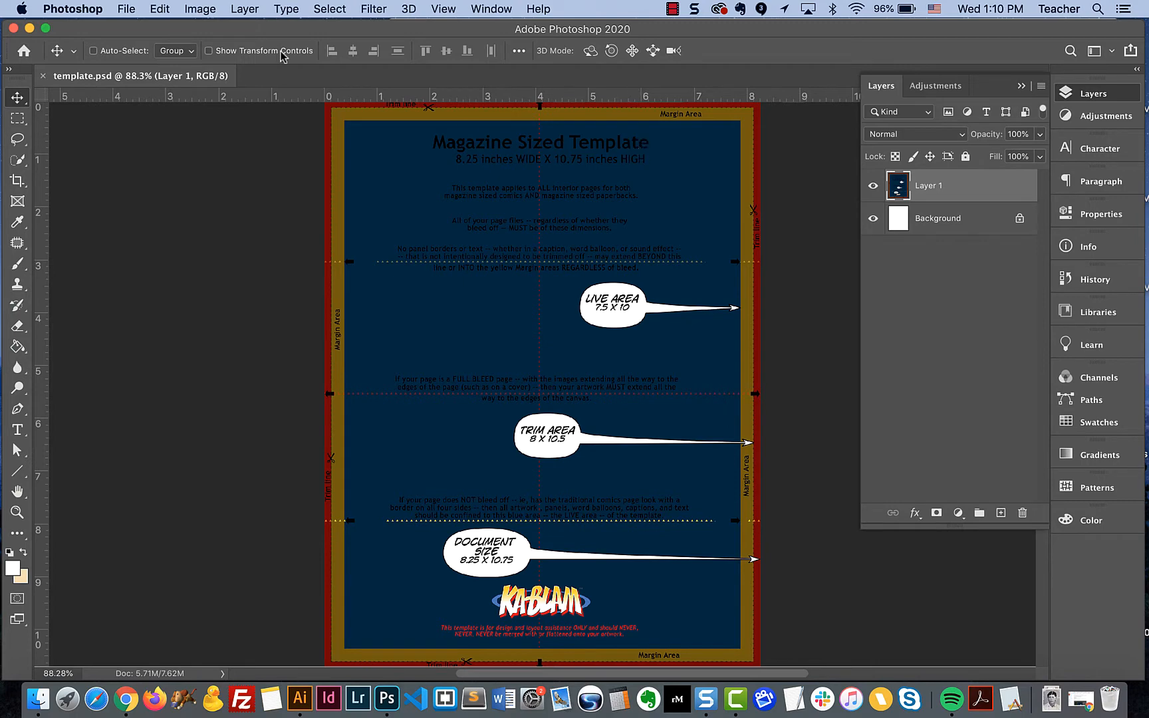
- Check the template's image size with width and height displayed in inches, keeping the size as it is
{"action": "left_click", "coordinate": [200, 10]}
{"action": "left_click", "coordinate": [226, 133]}
{"action": "left_click", "coordinate": [523, 203]}
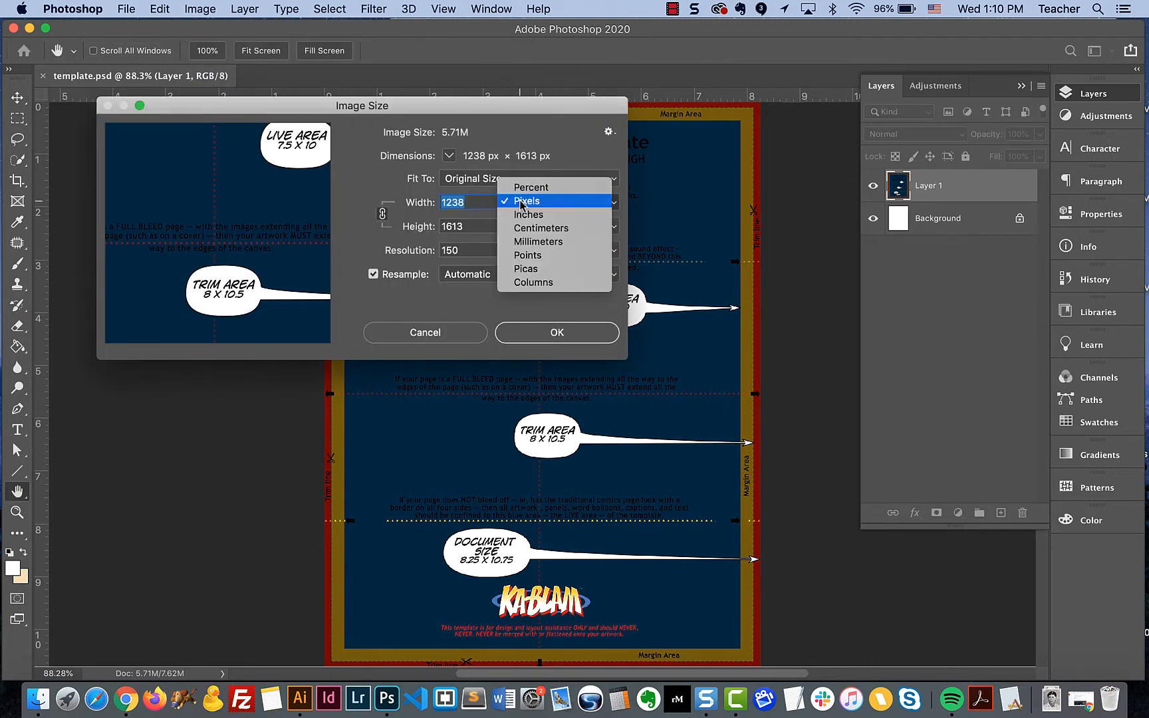
{"action": "left_click", "coordinate": [524, 215]}
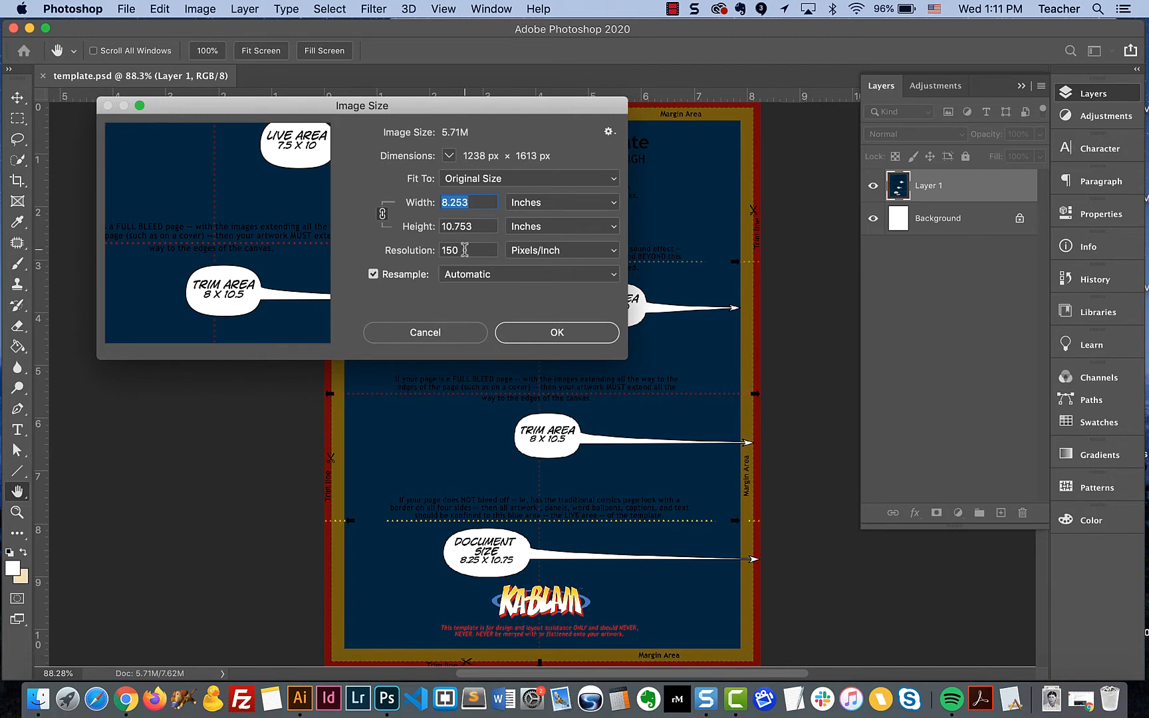
{"action": "left_click", "coordinate": [530, 335]}
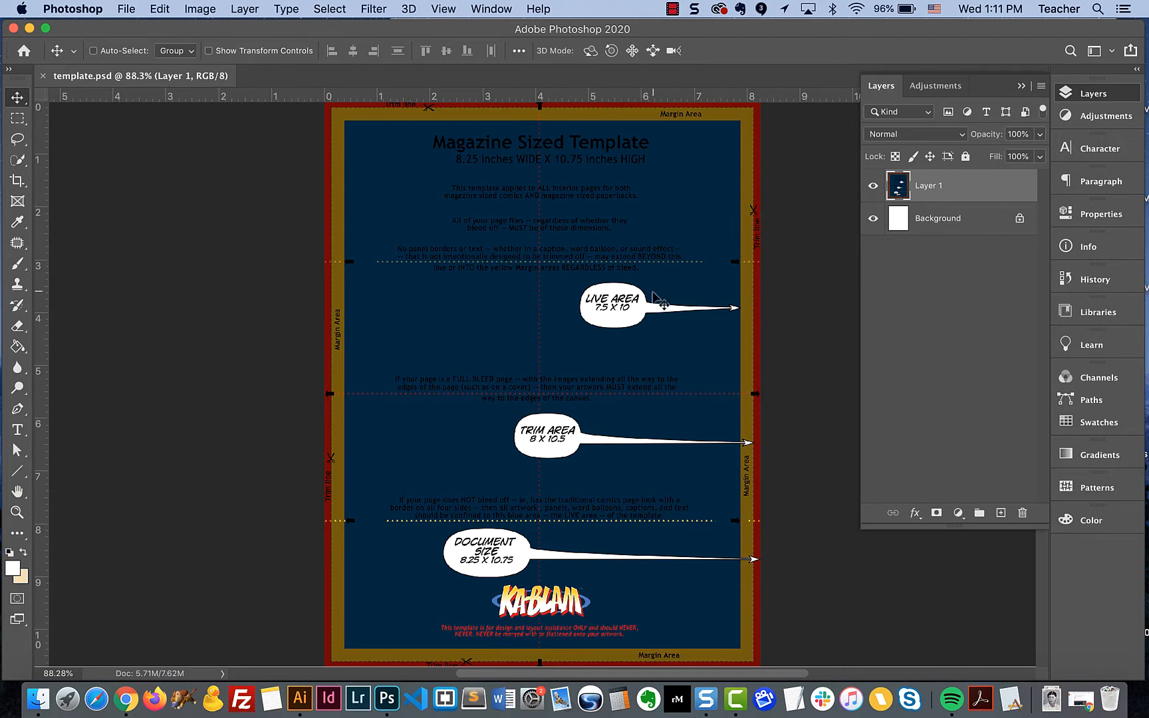
{"action": "scroll", "coordinate": [567, 374], "scroll_direction": "down", "scroll_amount": 2}
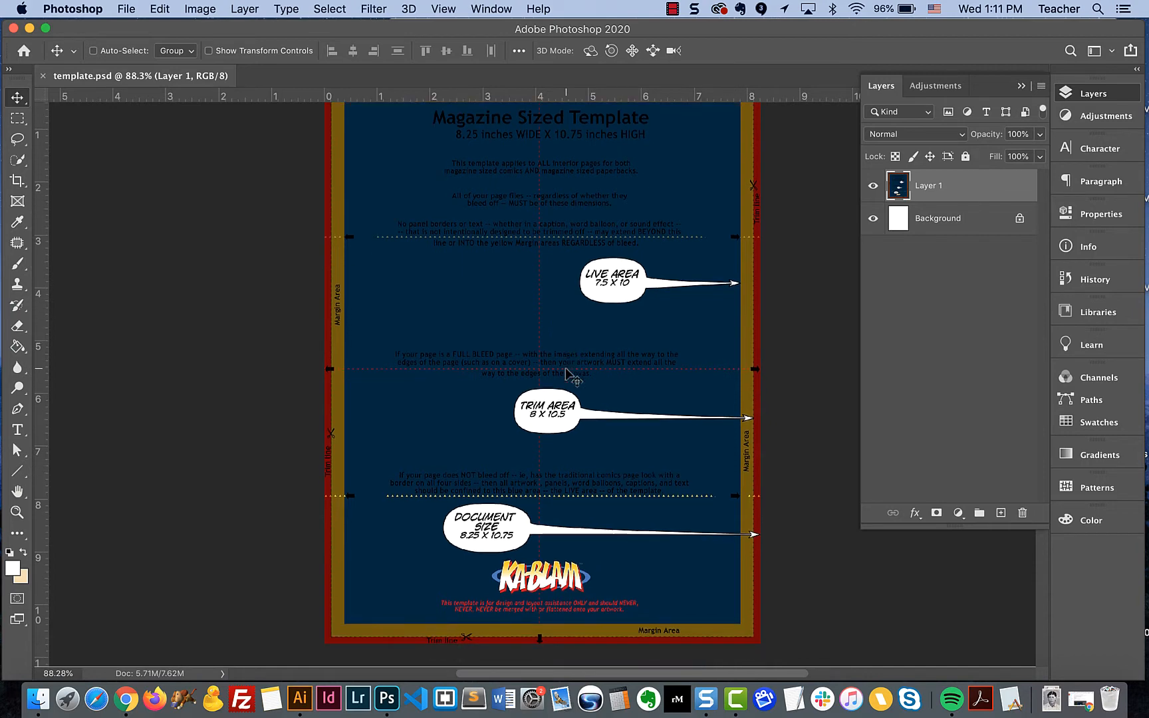
{"action": "scroll", "coordinate": [567, 374], "scroll_direction": "right", "scroll_amount": 3}
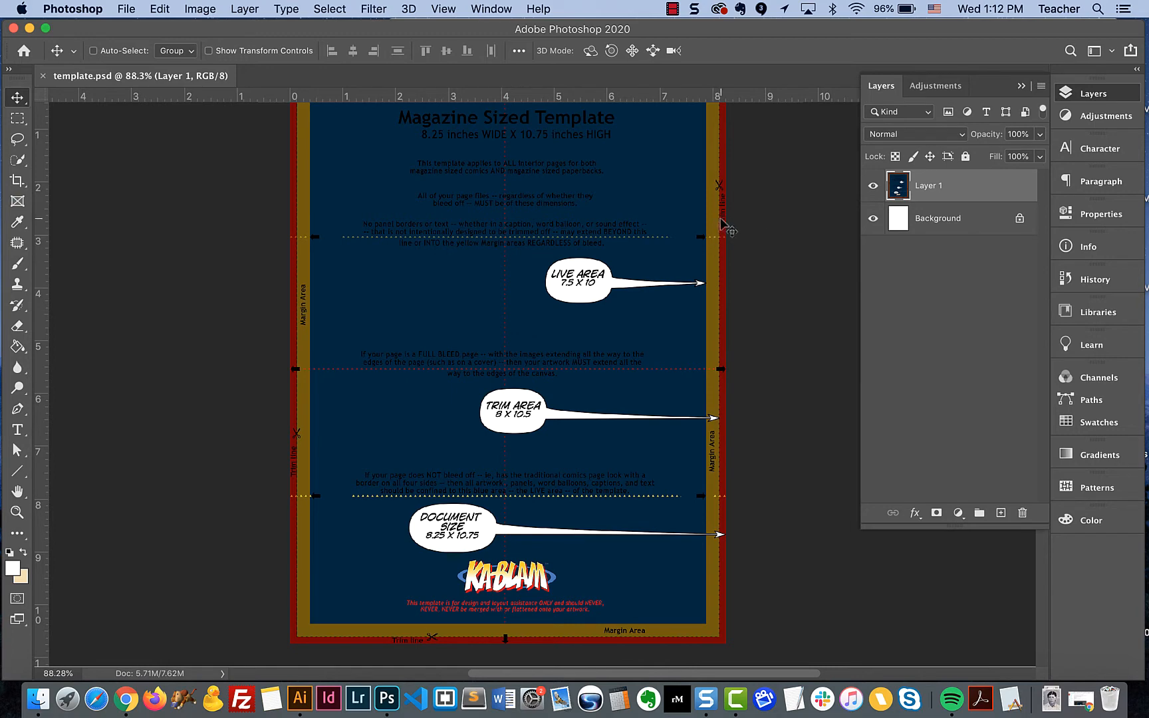
{"action": "scroll", "coordinate": [635, 236], "scroll_direction": "up", "scroll_amount": 3}
{"action": "scroll", "coordinate": [636, 238], "scroll_direction": "down", "scroll_amount": 2}
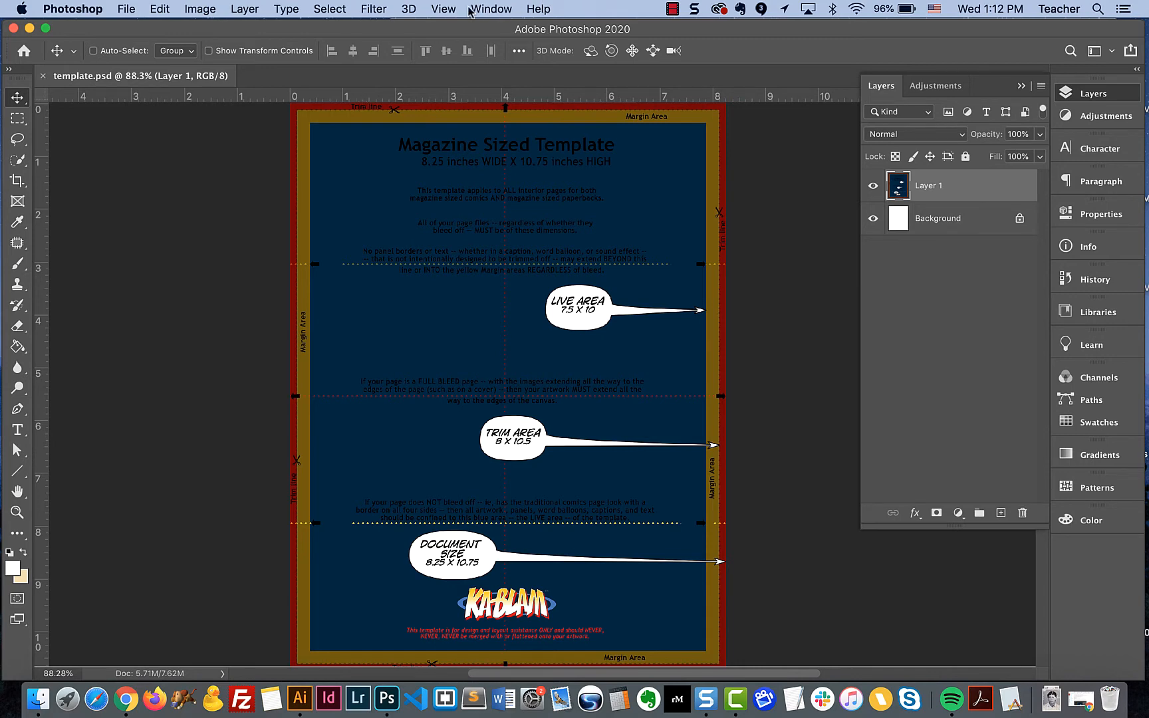
- Check that the rulers are turned on and which measurement unit they use
{"action": "left_click", "coordinate": [445, 10]}
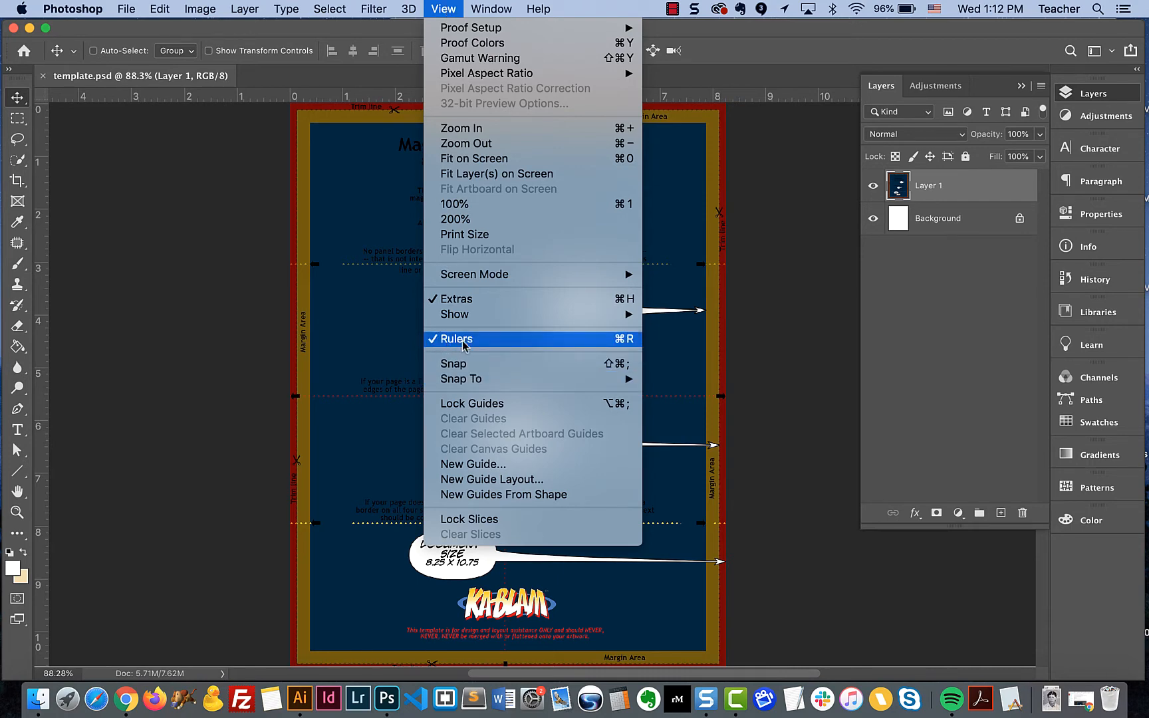
{"action": "left_click", "coordinate": [376, 323]}
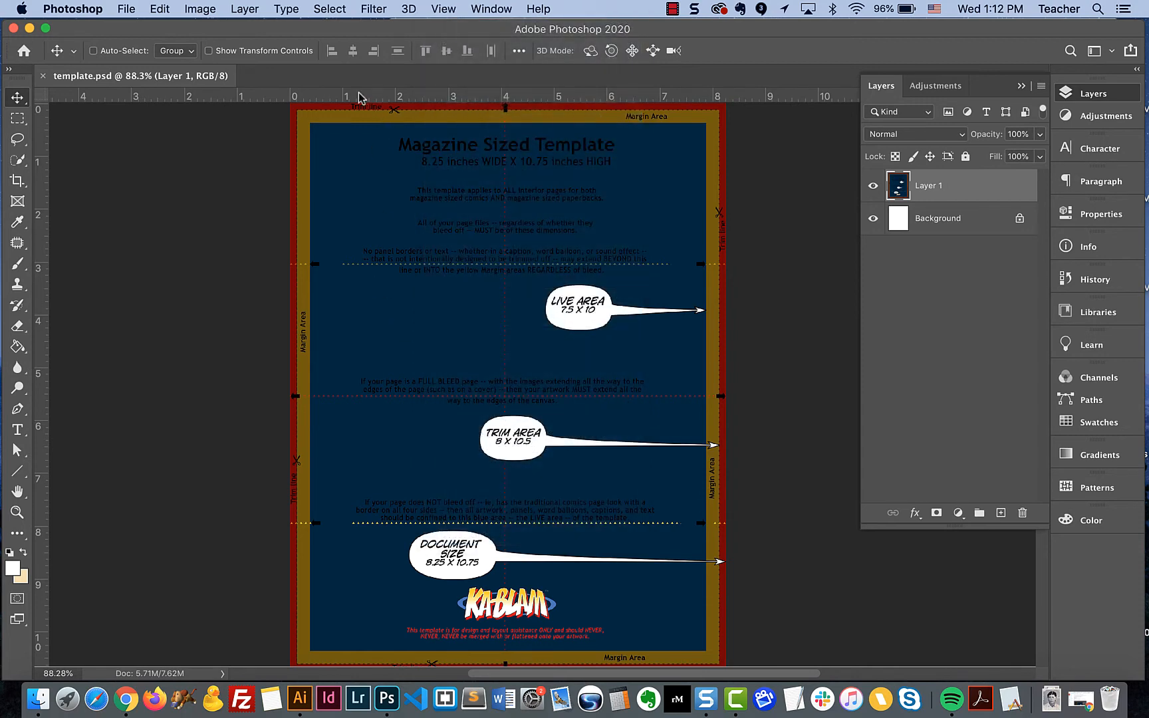
{"action": "right_click", "coordinate": [369, 97]}
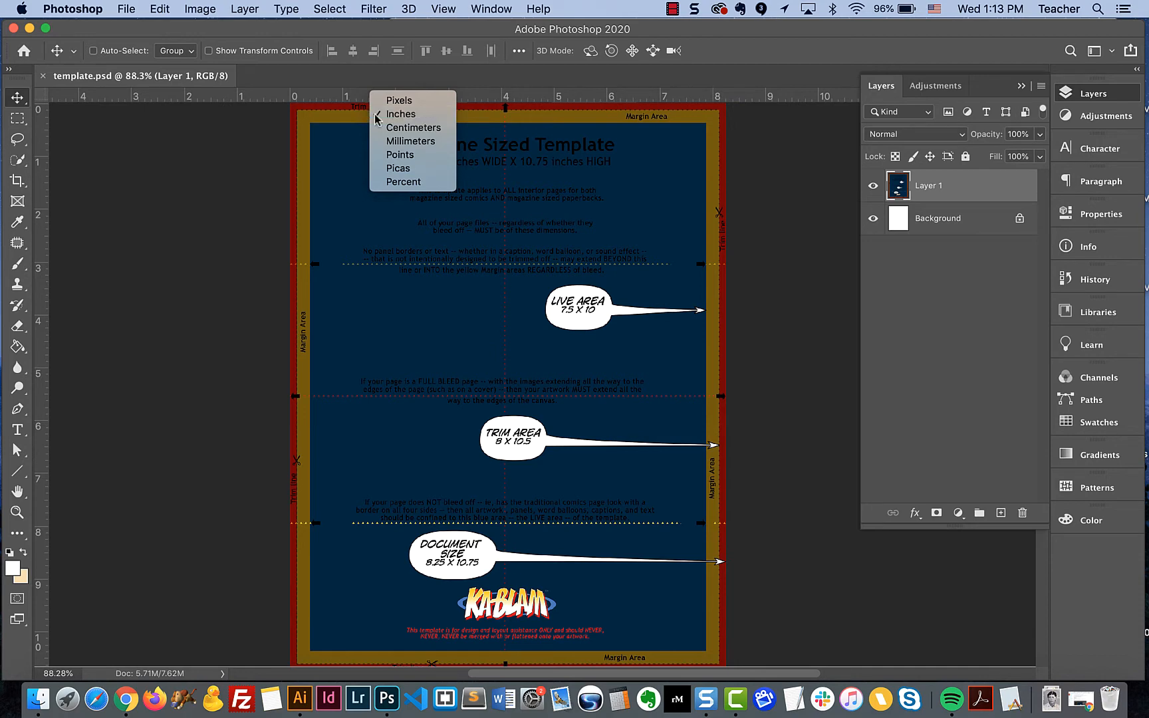
{"action": "left_click", "coordinate": [333, 100]}
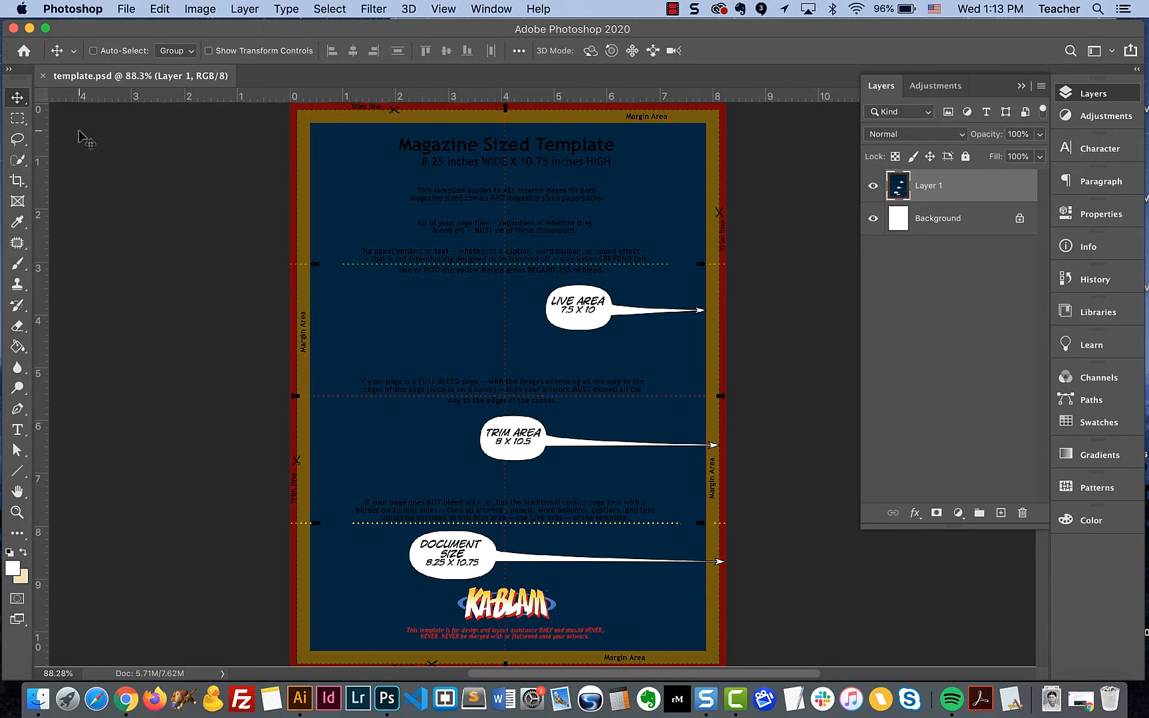
- Place two horizontal guides at the page's upper end, along the trim line and the top edge of the blue live area
{"action": "key", "text": "super+r"}
{"action": "key", "text": "super+plus"}
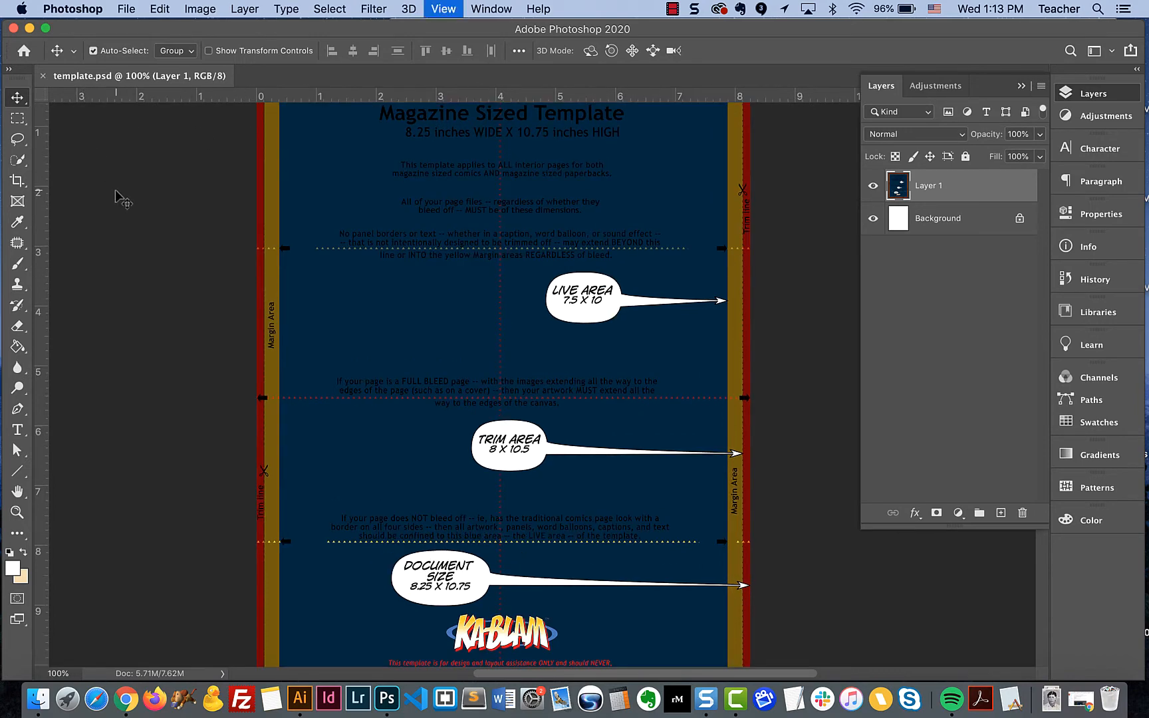
{"action": "scroll", "coordinate": [116, 191], "scroll_direction": "left", "scroll_amount": 5}
{"action": "scroll", "coordinate": [116, 191], "scroll_direction": "up", "scroll_amount": 2}
{"action": "scroll", "coordinate": [115, 190], "scroll_direction": "up", "scroll_amount": 9}
{"action": "scroll", "coordinate": [116, 190], "scroll_direction": "right", "scroll_amount": 3}
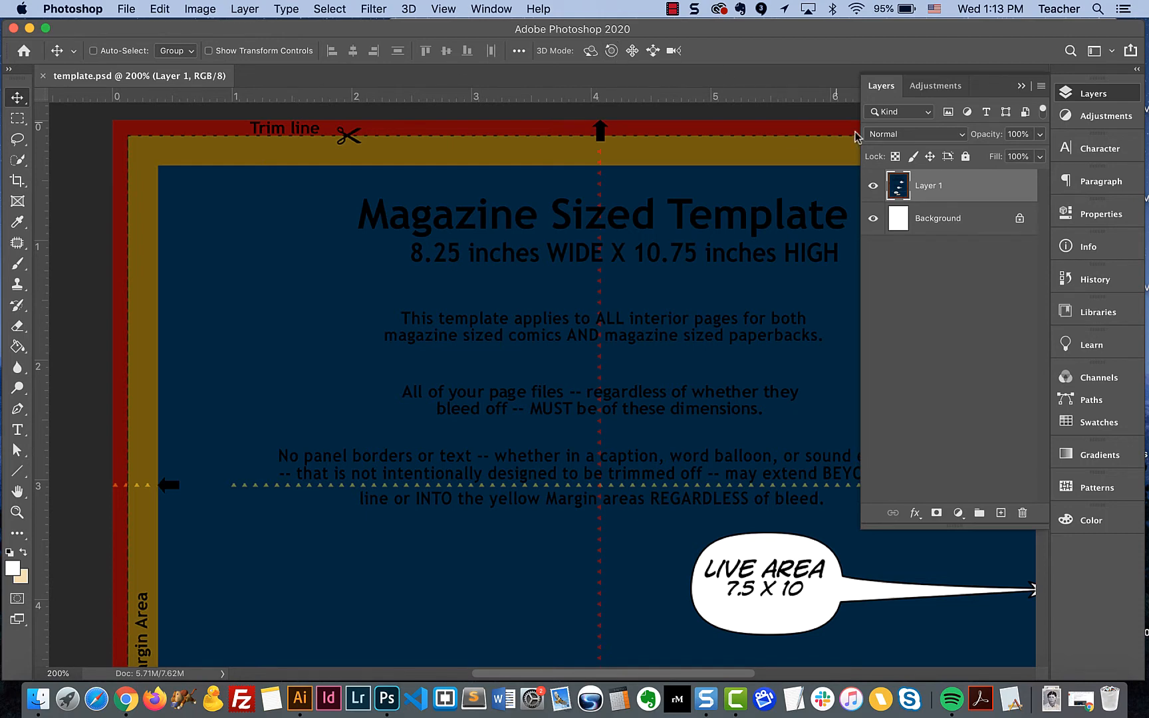
{"action": "left_click", "coordinate": [874, 186]}
{"action": "left_click", "coordinate": [874, 188]}
{"action": "left_click_drag", "start_coordinate": [493, 99], "coordinate": [499, 135]}
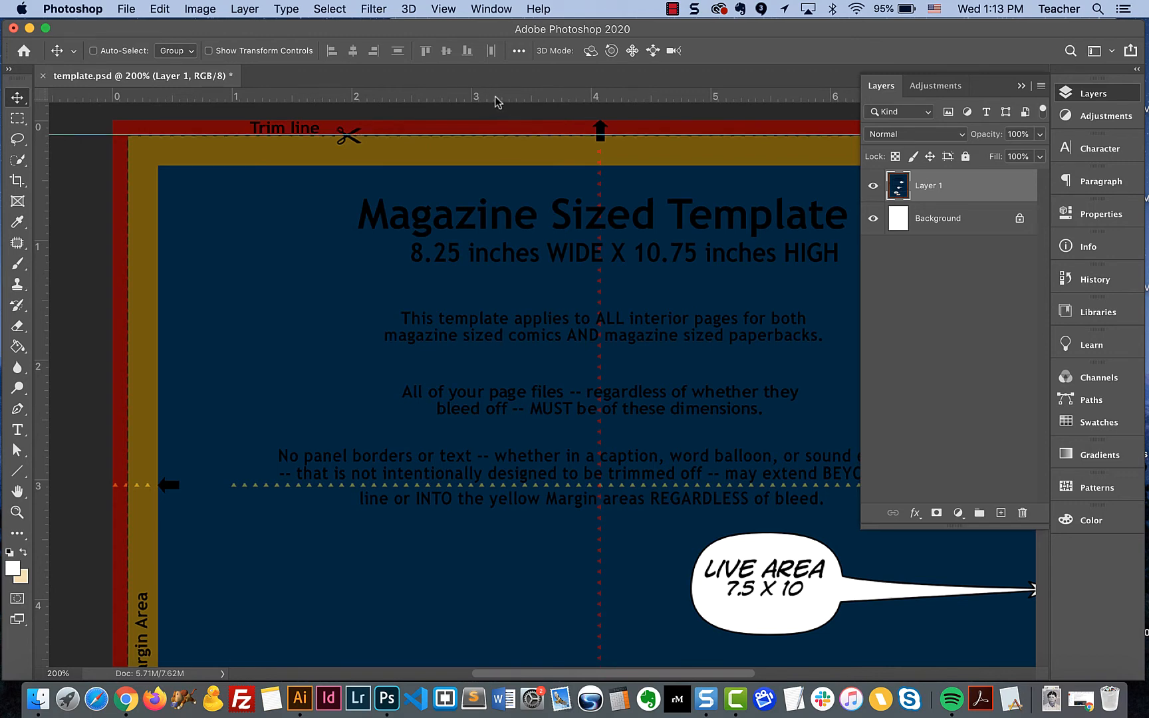
{"action": "left_click_drag", "start_coordinate": [495, 97], "coordinate": [489, 136]}
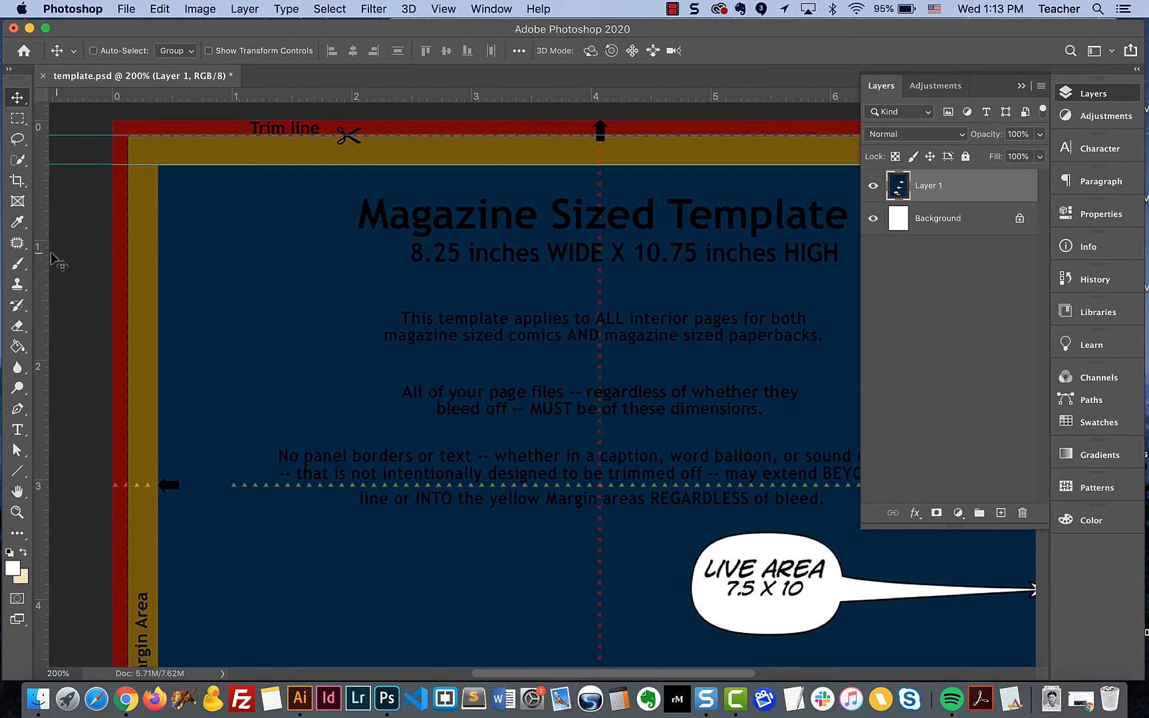
- Place vertical guides along the left and right trim lines and along both side edges of the blue live area
{"action": "left_click_drag", "start_coordinate": [40, 265], "coordinate": [127, 242]}
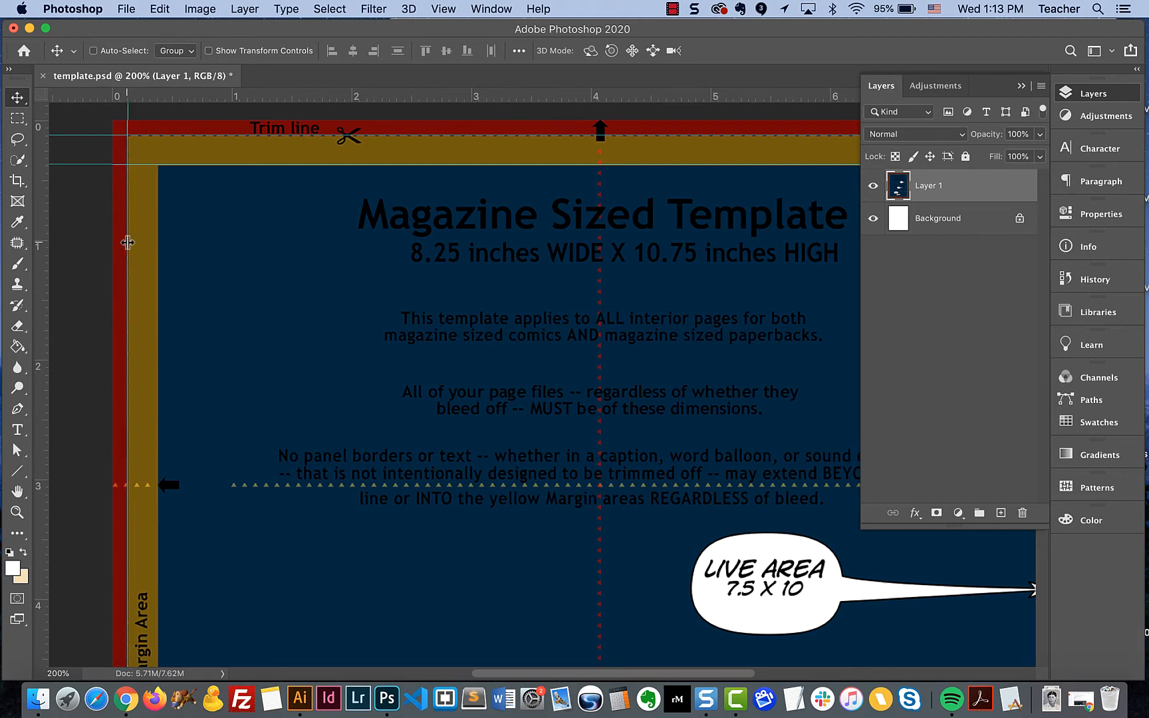
{"action": "left_click_drag", "start_coordinate": [42, 258], "coordinate": [158, 245]}
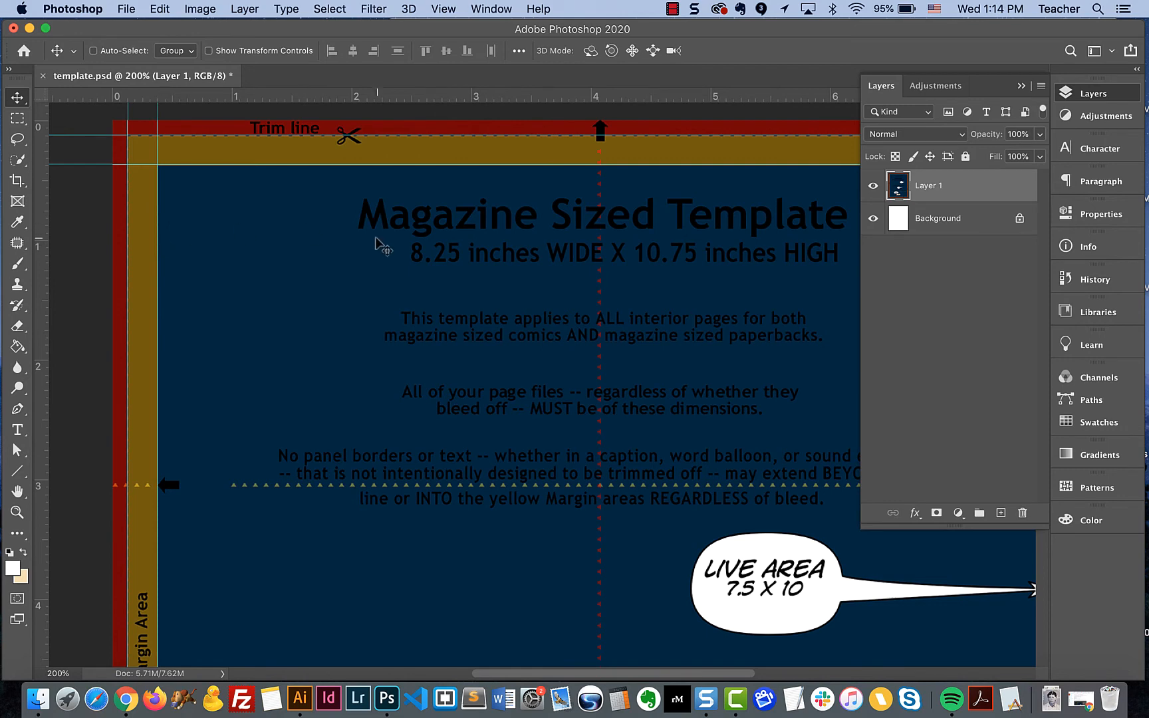
{"action": "left_click_drag", "start_coordinate": [620, 232], "coordinate": [431, 246]}
{"action": "left_click_drag", "start_coordinate": [744, 238], "coordinate": [390, 216]}
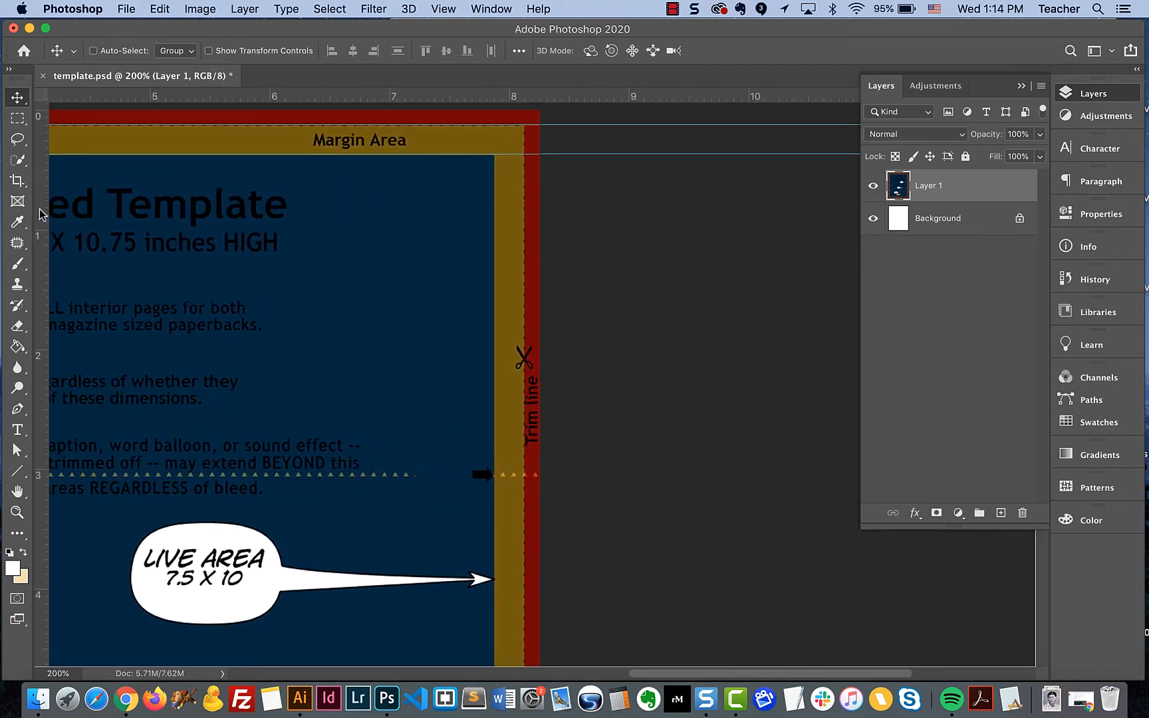
{"action": "left_click_drag", "start_coordinate": [41, 214], "coordinate": [493, 141]}
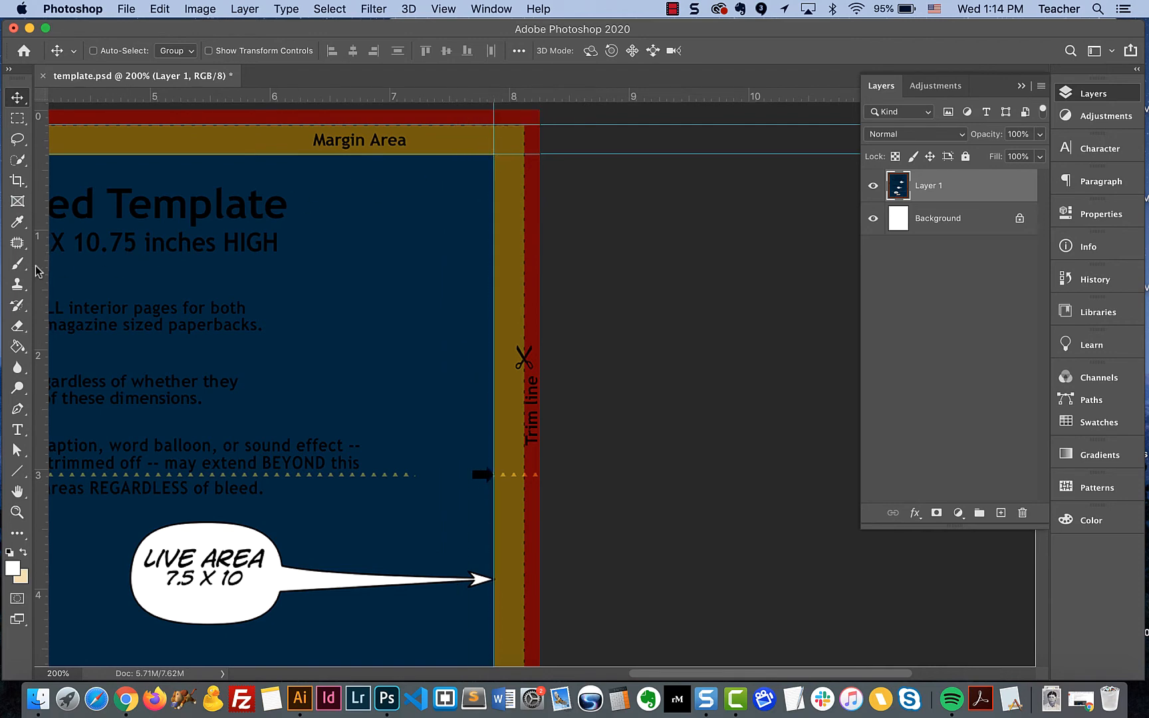
{"action": "left_click_drag", "start_coordinate": [36, 266], "coordinate": [524, 262]}
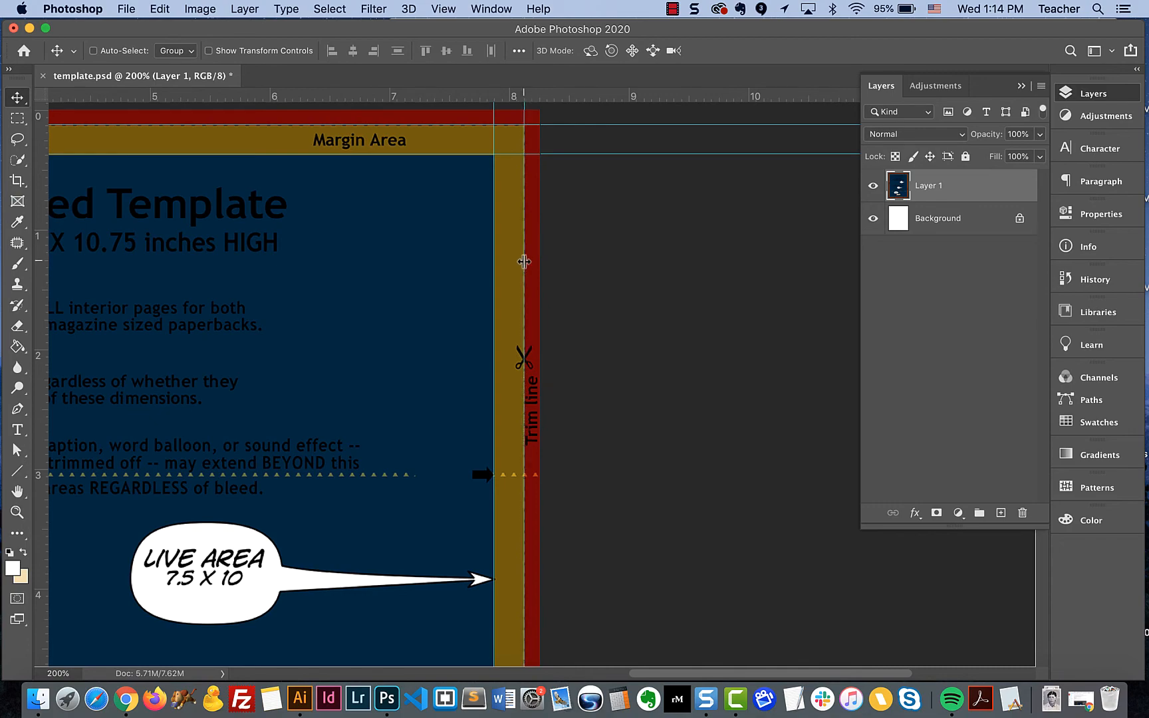
- Place a horizontal guide on the bottom edge of the blue live area and fine-tune it to match the margin boundary
{"action": "scroll", "coordinate": [347, 354], "scroll_direction": "down", "scroll_amount": 10}
{"action": "scroll", "coordinate": [347, 354], "scroll_direction": "left", "scroll_amount": 10}
{"action": "scroll", "coordinate": [345, 356], "scroll_direction": "down", "scroll_amount": 10}
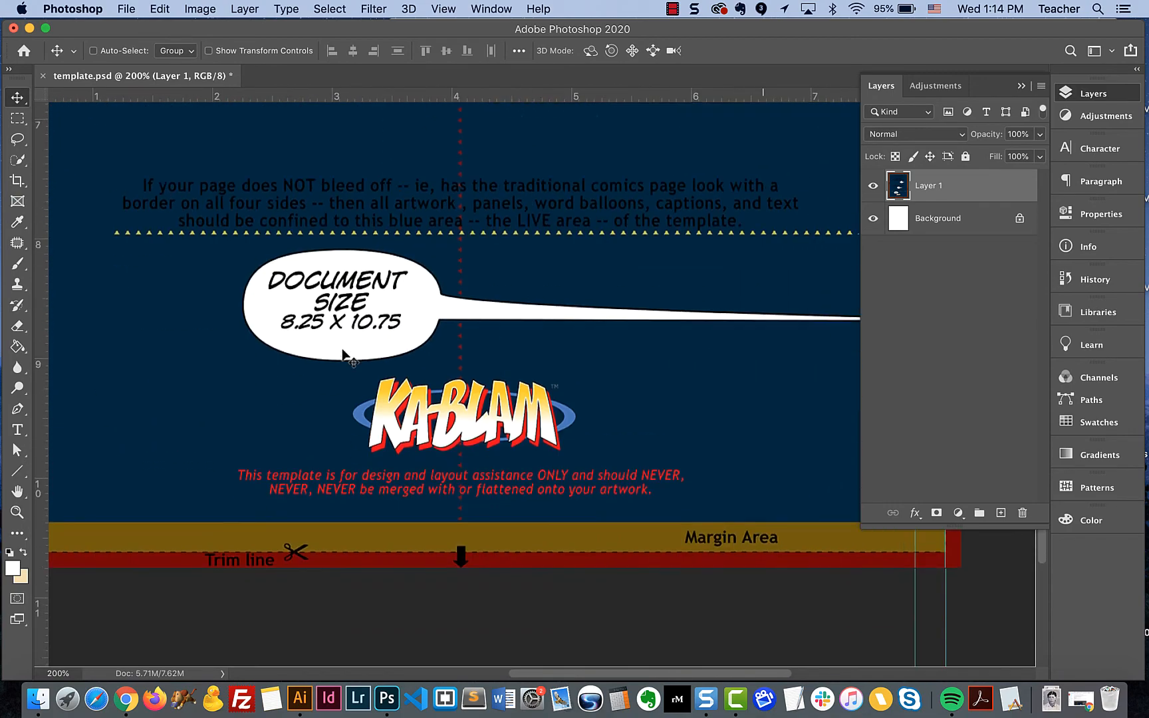
{"action": "scroll", "coordinate": [345, 356], "scroll_direction": "left", "scroll_amount": 4}
{"action": "left_click_drag", "start_coordinate": [367, 96], "coordinate": [353, 449]}
{"action": "key", "text": "super+equal"}
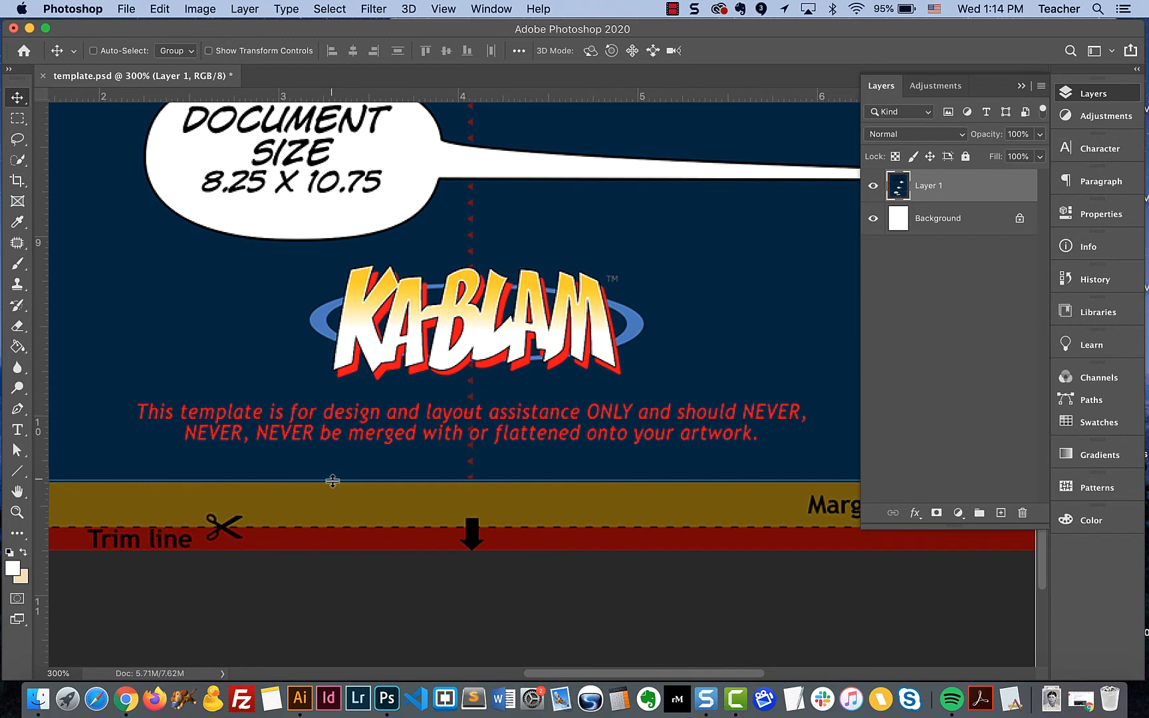
{"action": "left_click_drag", "start_coordinate": [332, 481], "coordinate": [333, 482]}
{"action": "key", "text": "super+equal"}
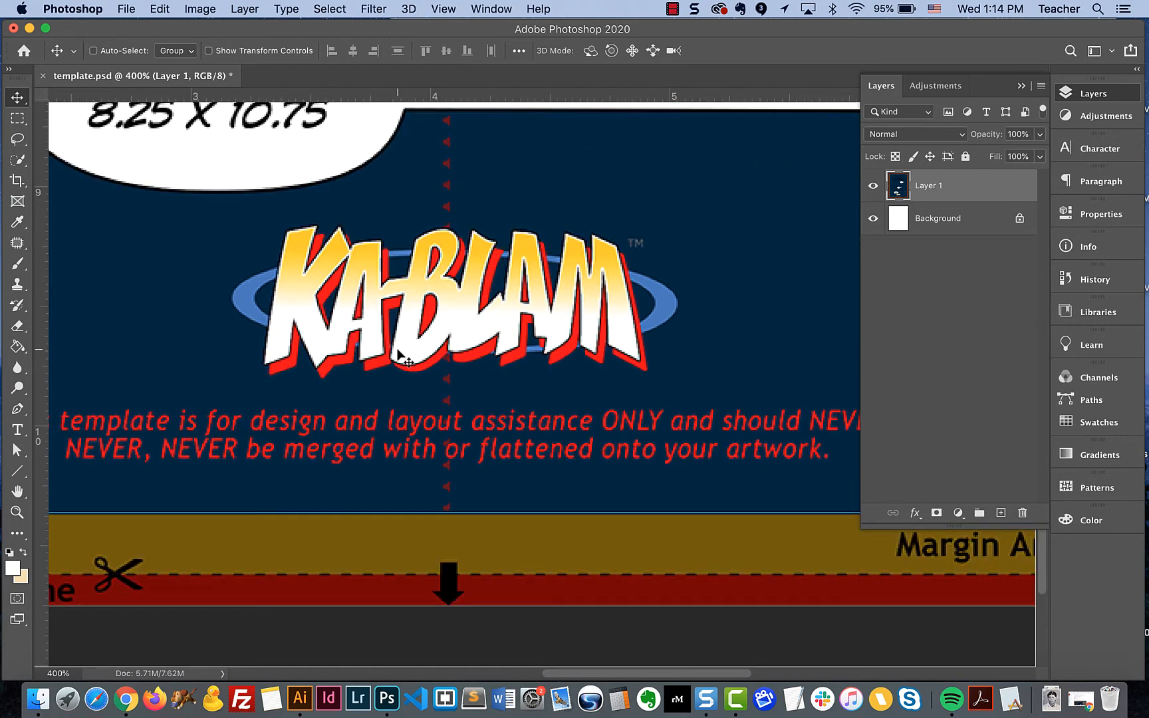
{"action": "scroll", "coordinate": [380, 646], "scroll_direction": "down", "scroll_amount": 5}
{"action": "scroll", "coordinate": [380, 647], "scroll_direction": "left", "scroll_amount": 1}
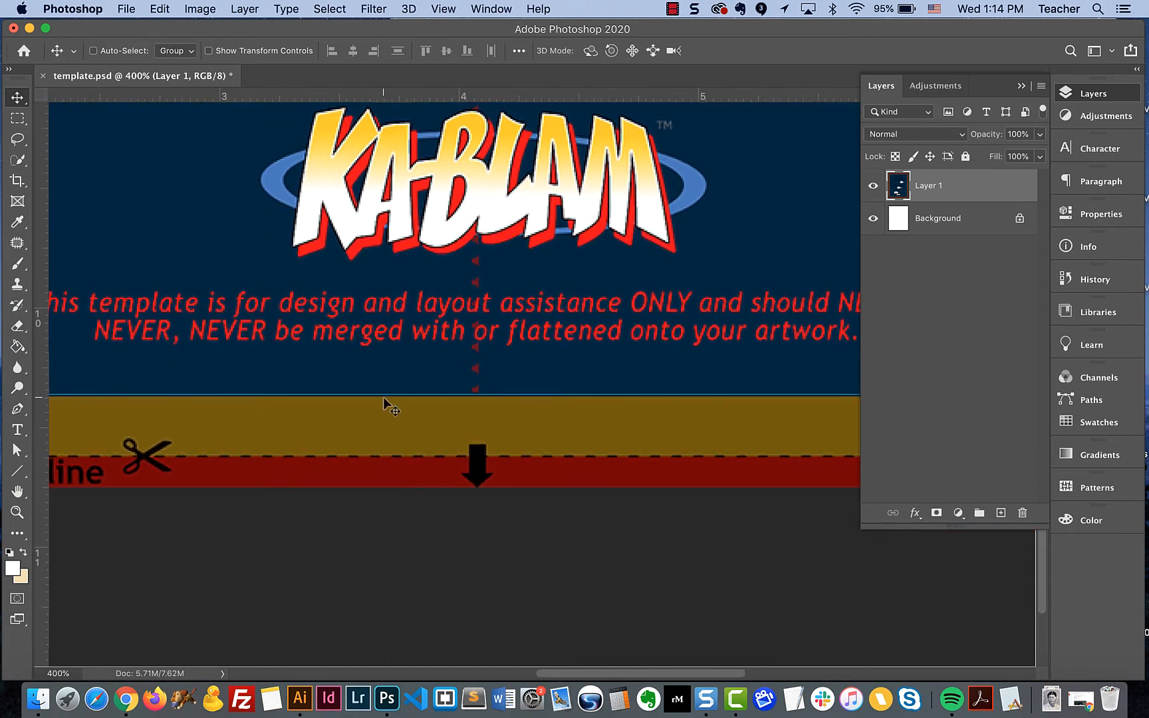
{"action": "left_click_drag", "start_coordinate": [384, 396], "coordinate": [385, 397]}
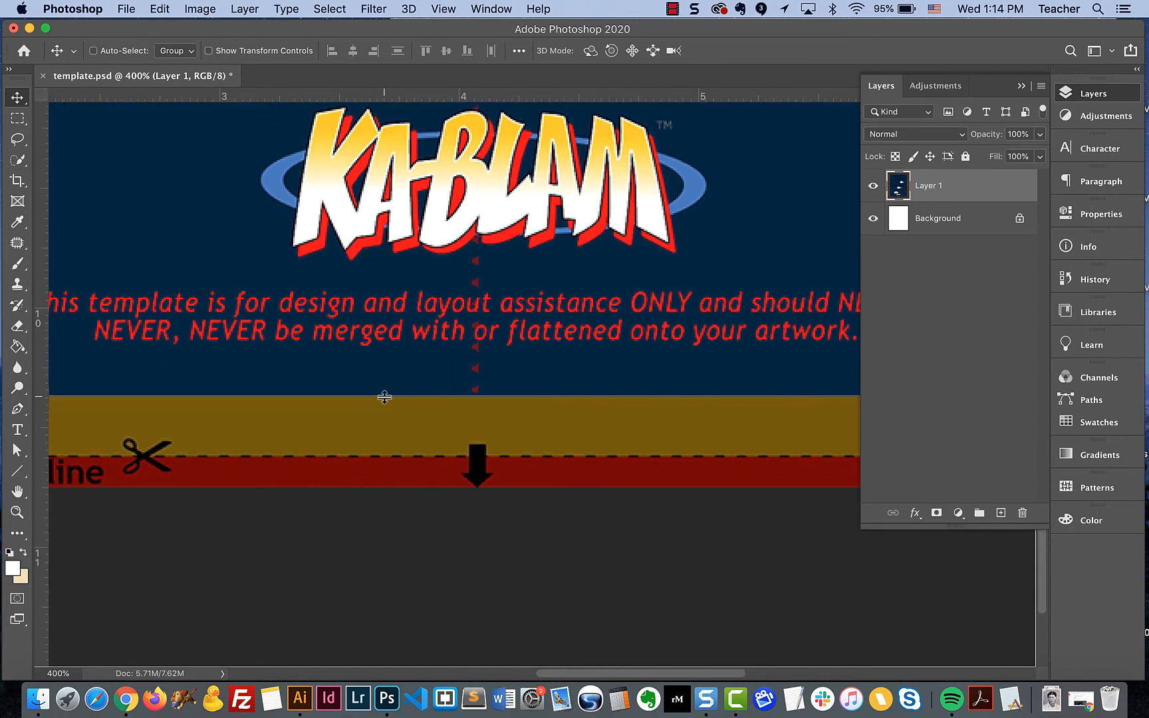
- Place a horizontal guide along the dashed trim line at the bottom of the page
{"action": "left_click_drag", "start_coordinate": [430, 92], "coordinate": [376, 457]}
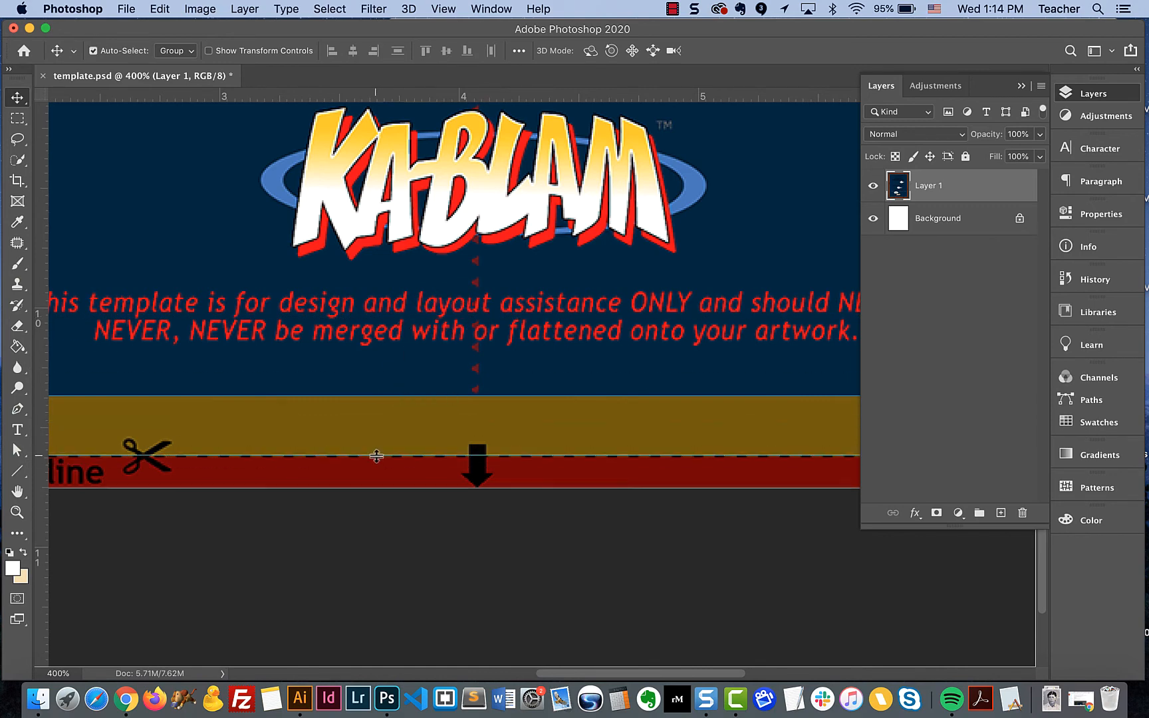
{"action": "key", "text": "super+0"}
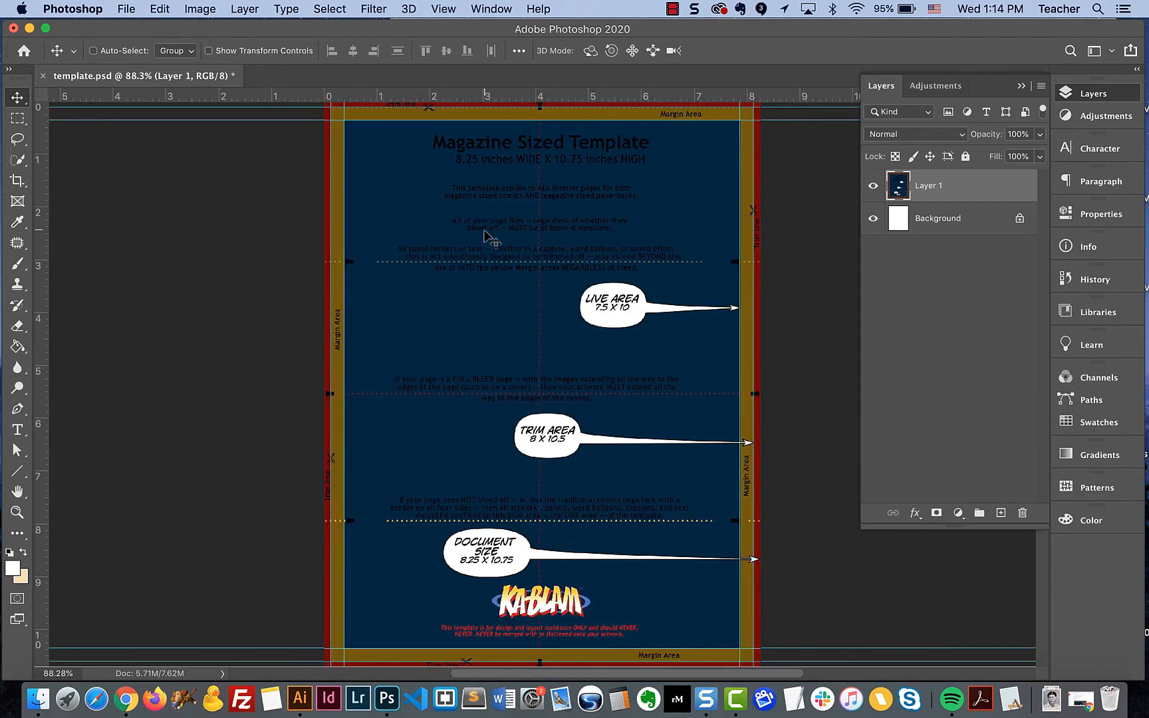
{"action": "scroll", "coordinate": [687, 276], "scroll_direction": "right", "scroll_amount": 2}
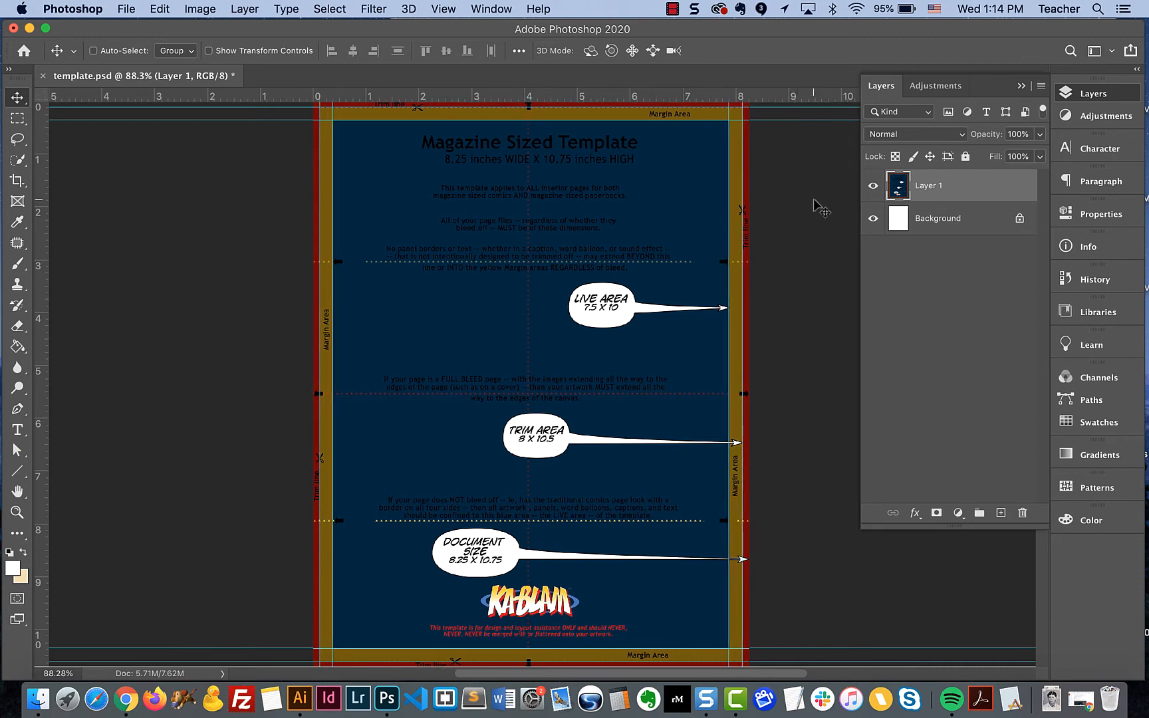
- Hide Layer 1 so that only the guides remain over the white background
{"action": "left_click", "coordinate": [874, 187]}
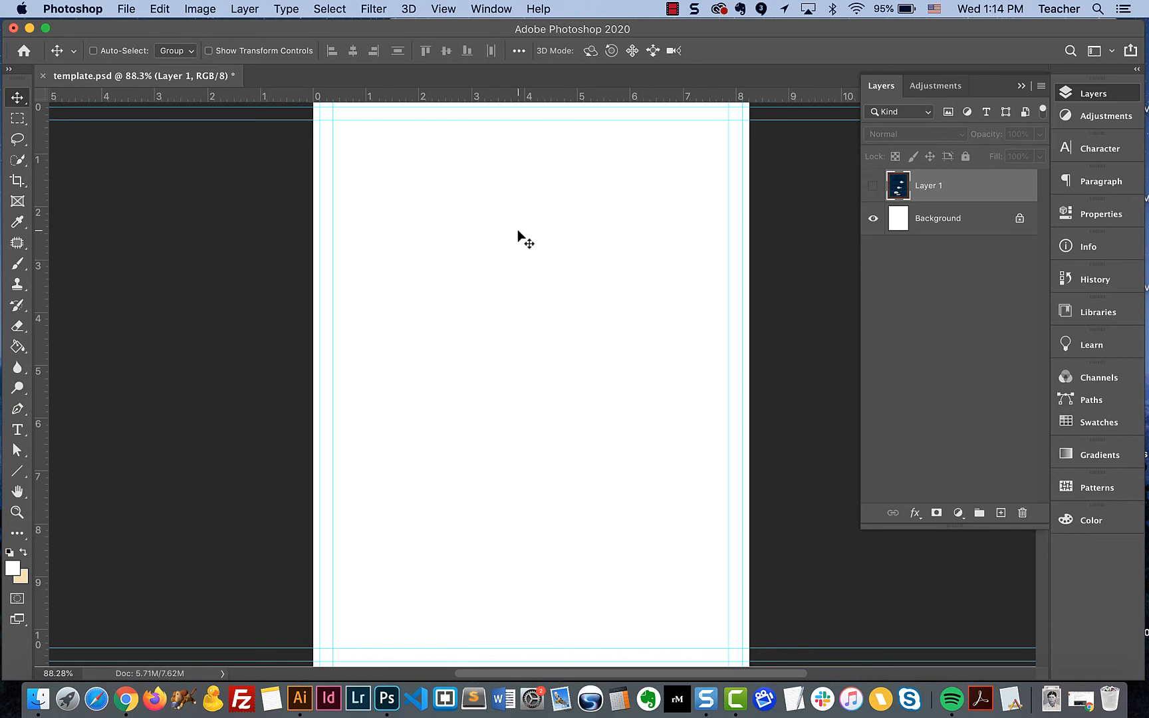
{"action": "left_click", "coordinate": [873, 186]}
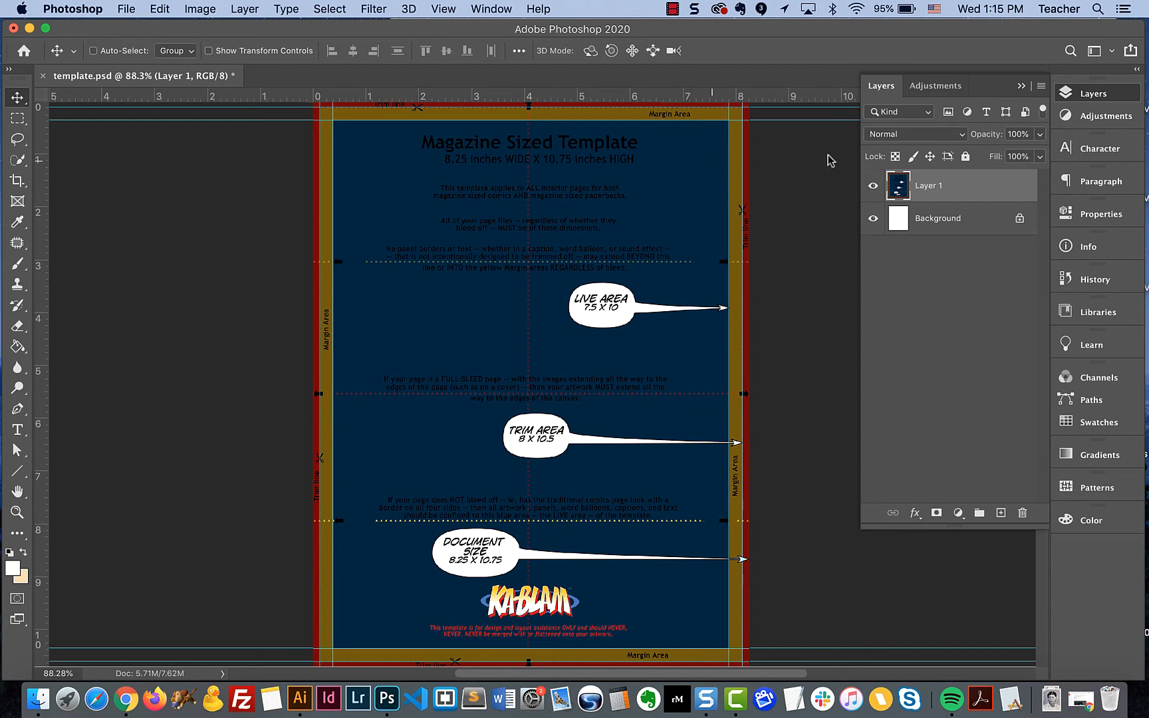
{"action": "left_click", "coordinate": [874, 193]}
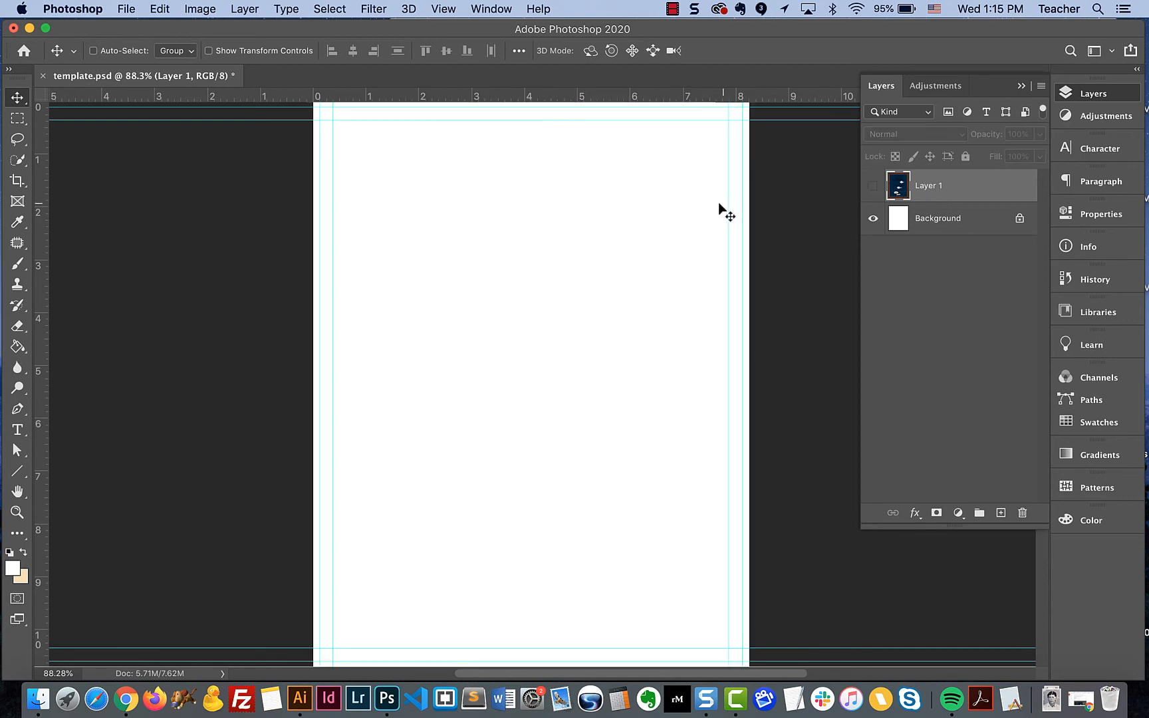
- Turn off the display of canvas guides
{"action": "key", "text": "super+1"}
{"action": "scroll", "coordinate": [463, 206], "scroll_direction": "up", "scroll_amount": 3}
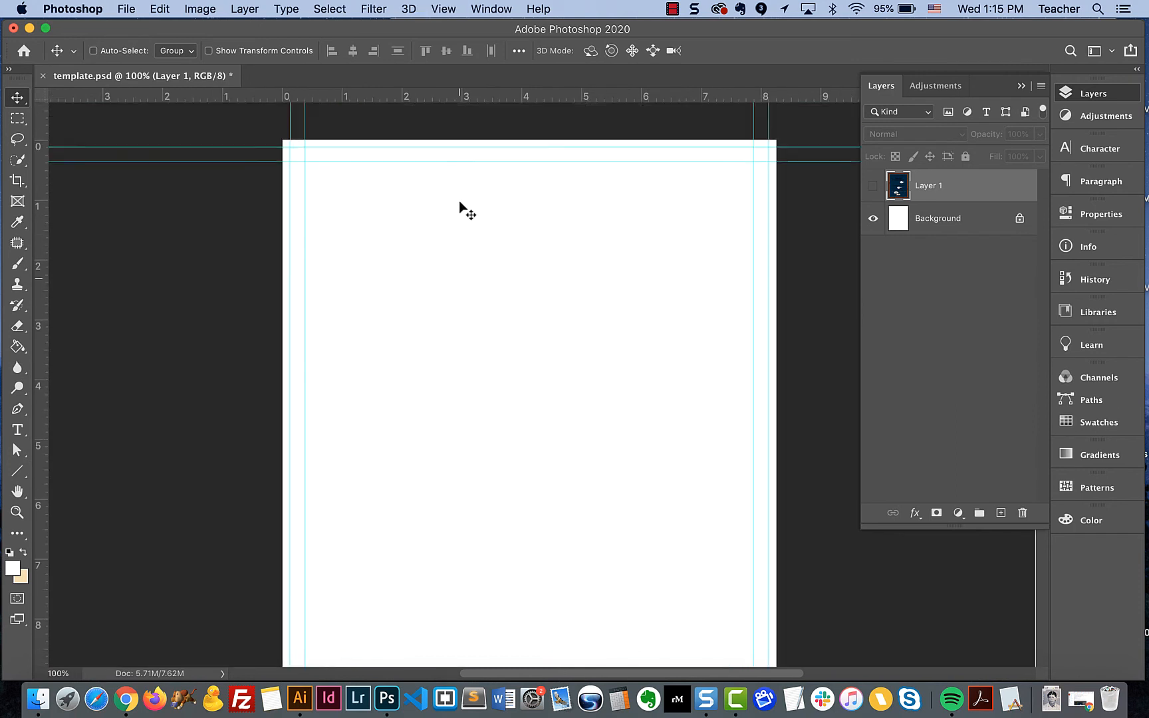
{"action": "left_click", "coordinate": [442, 9]}
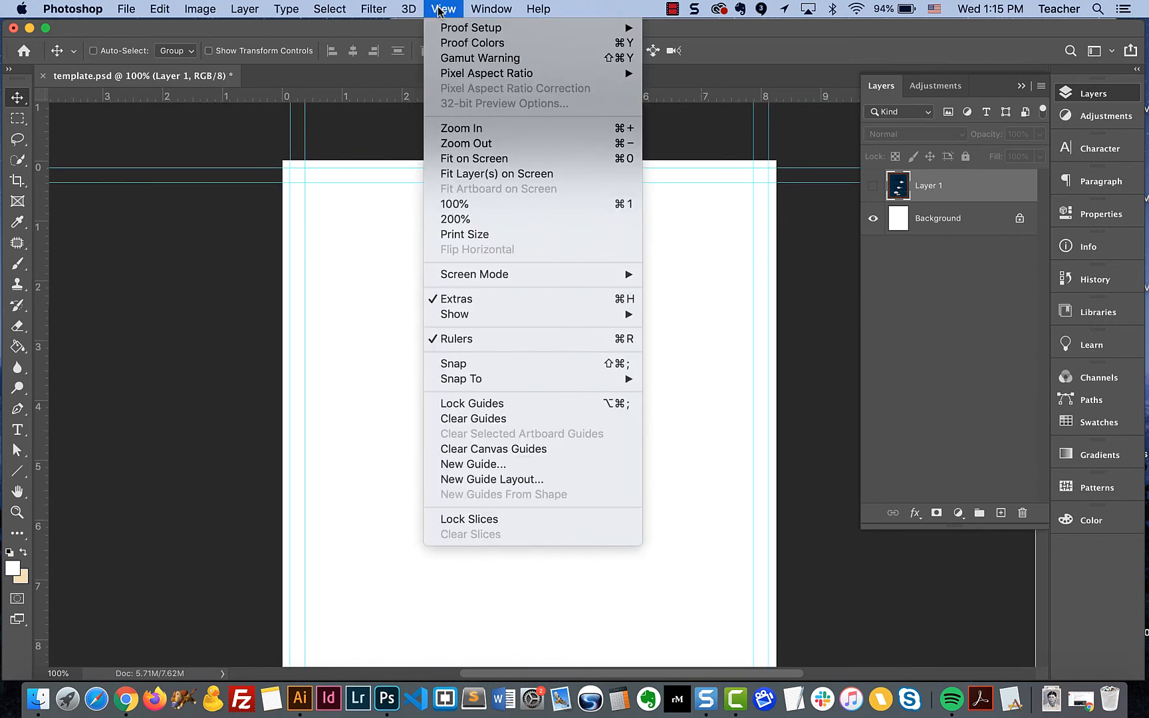
{"action": "mouse_move", "coordinate": [488, 316]}
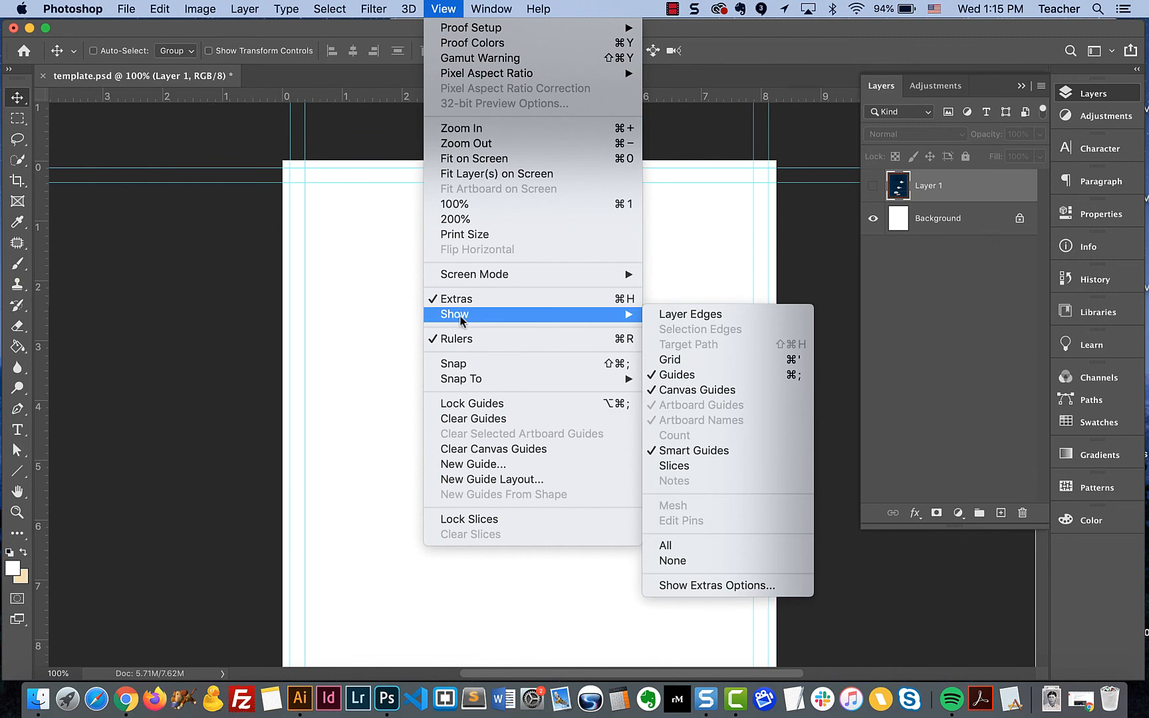
{"action": "left_click", "coordinate": [662, 377]}
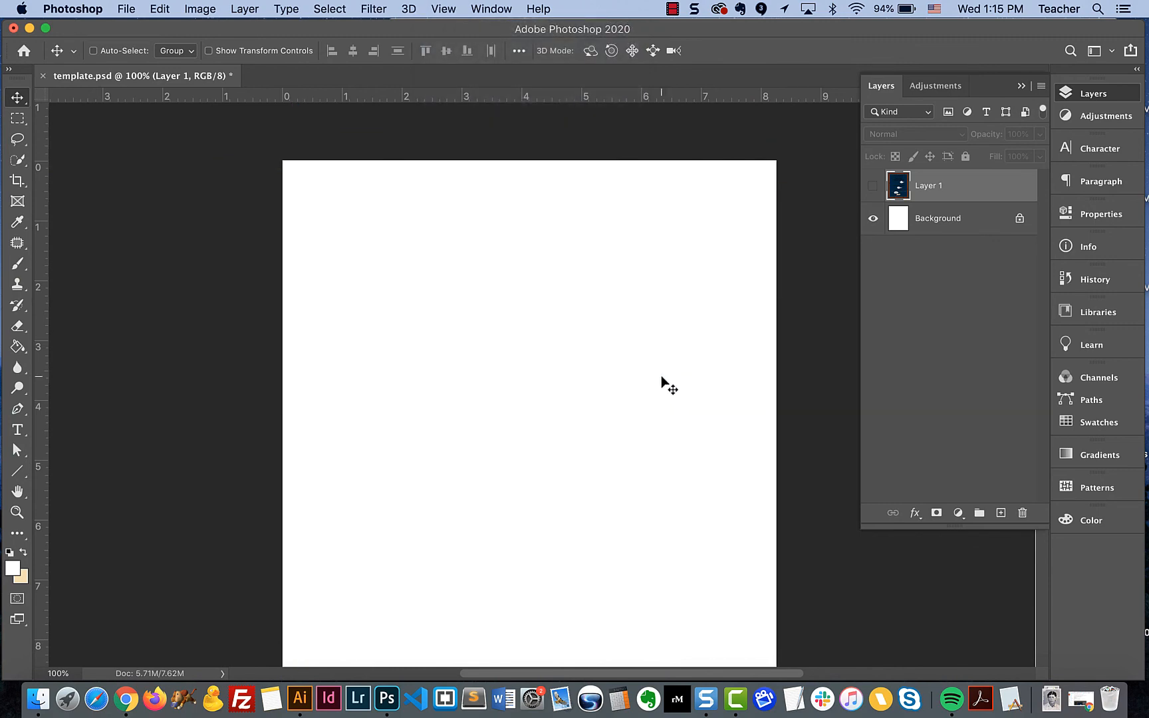
- Turn the display of guides back on over the white page
{"action": "left_click", "coordinate": [443, 8]}
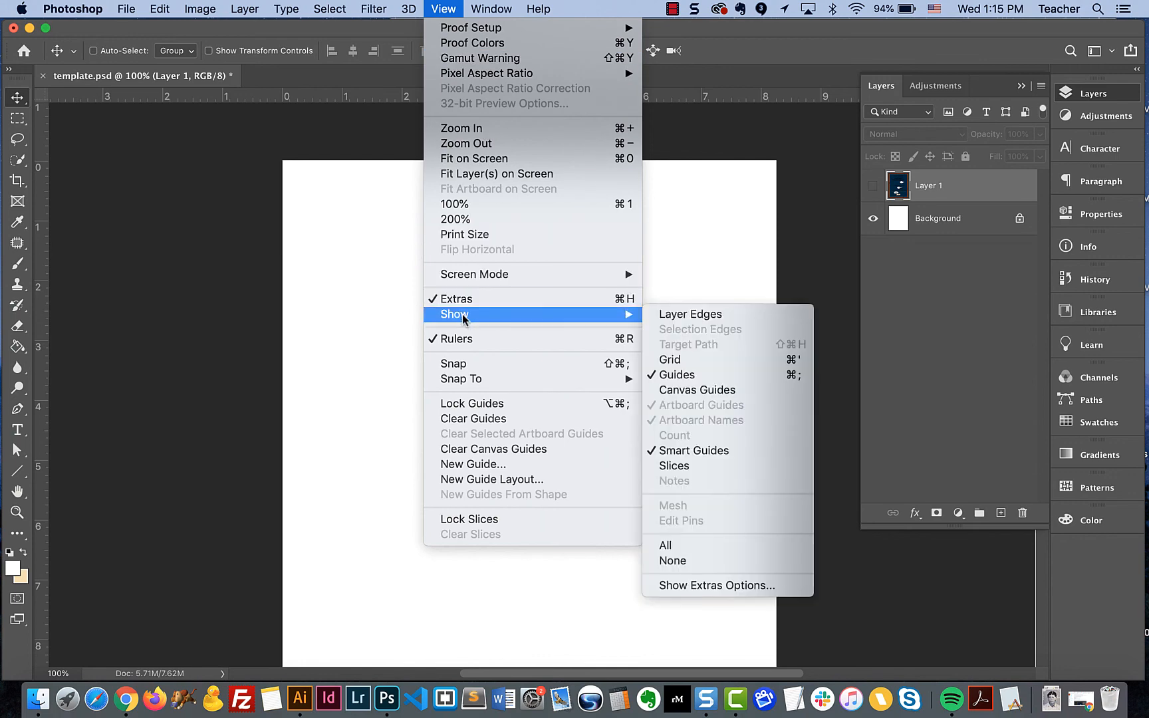
{"action": "mouse_move", "coordinate": [491, 317]}
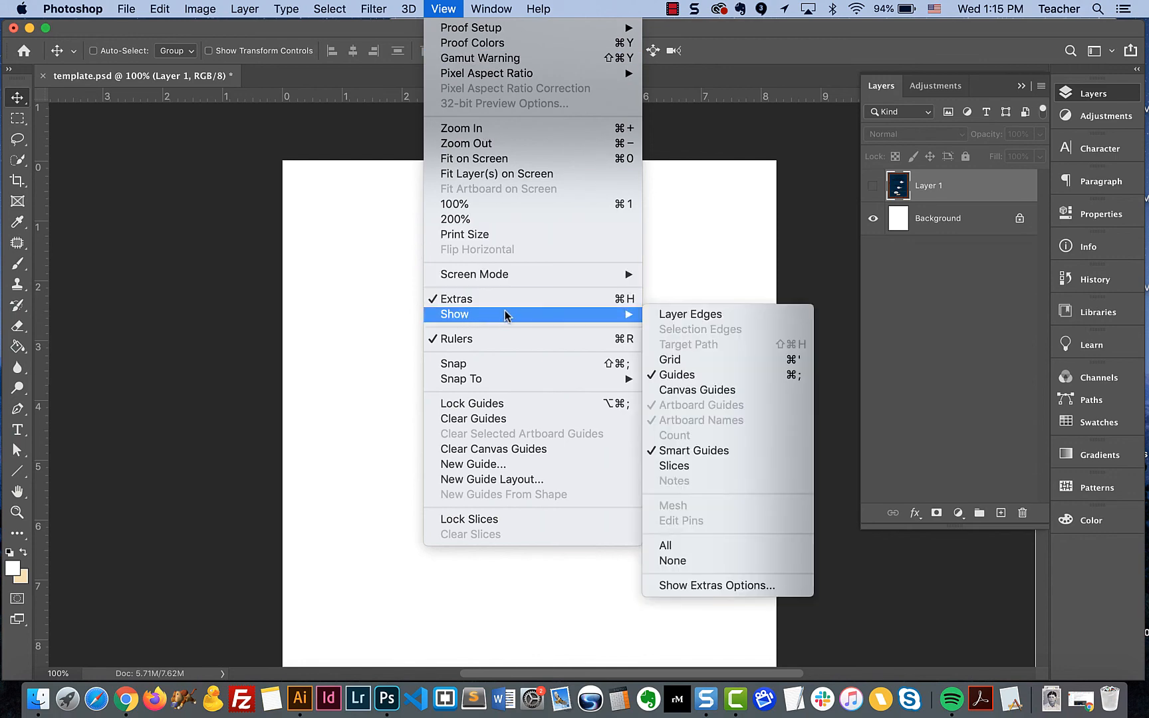
{"action": "left_click", "coordinate": [650, 377]}
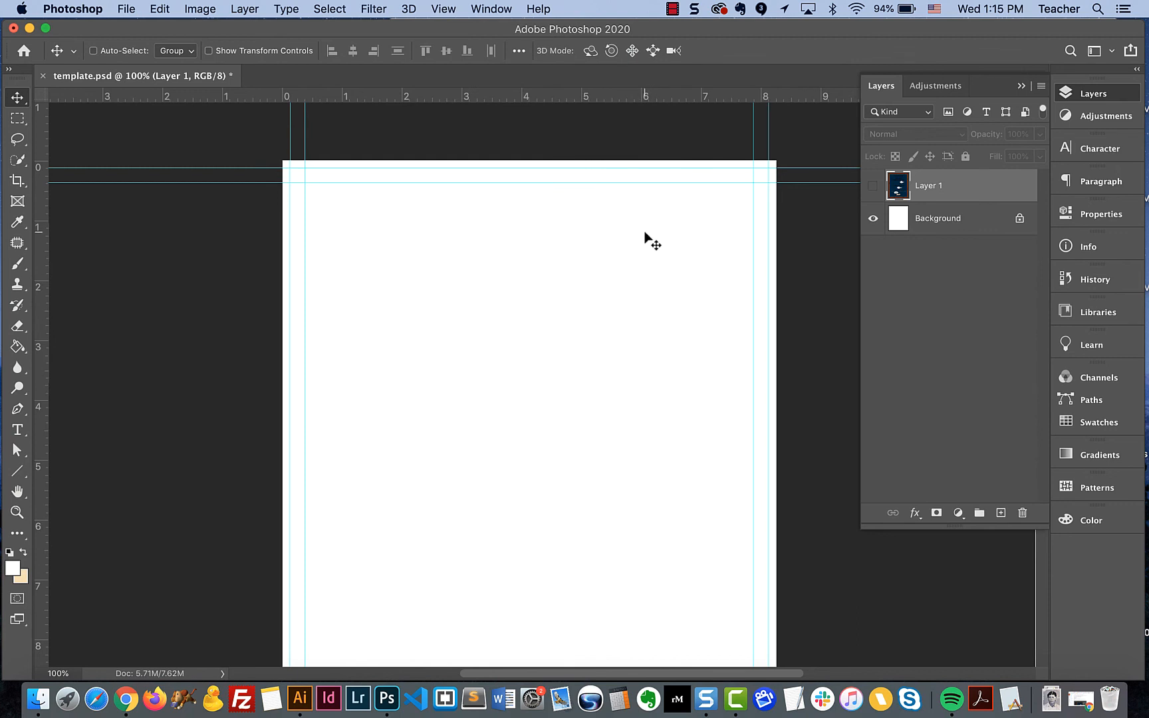
- Toggle the guides off and on repeatedly, leaving them shown
{"action": "key", "text": "super"}
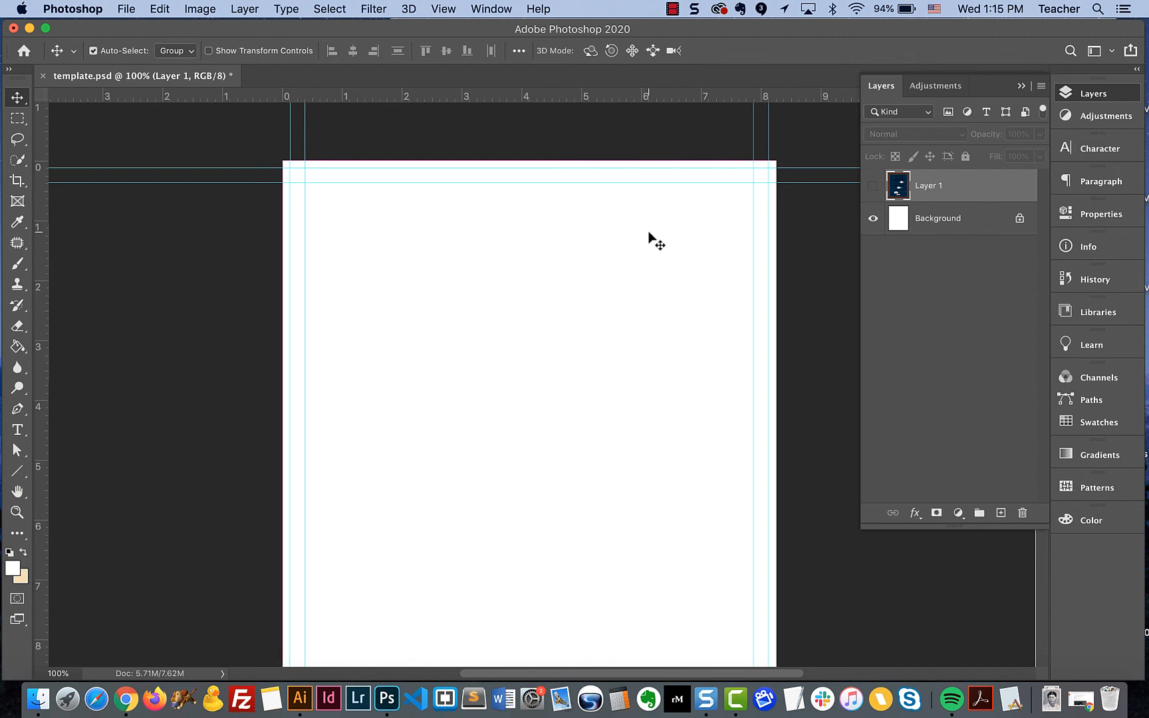
{"action": "key", "text": "super+semicolon"}
{"action": "key", "text": "super+semicolon"}
{"action": "key", "text": "super+semicolon"}
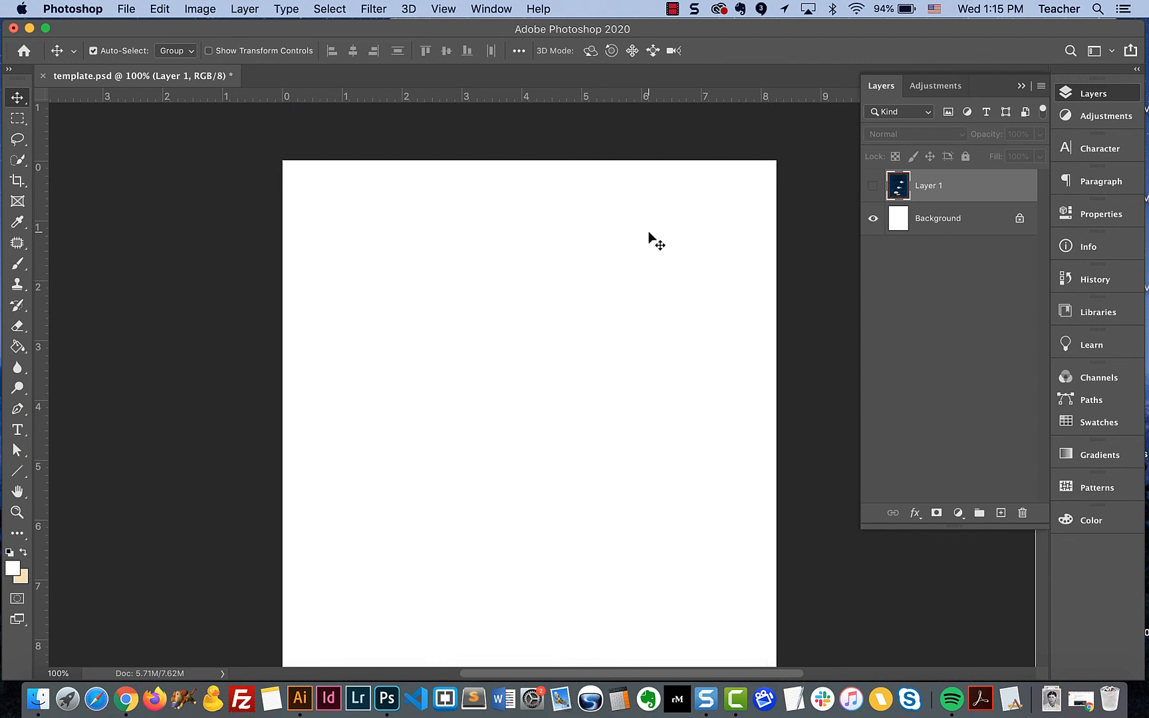
{"action": "key", "text": "super+semicolon"}
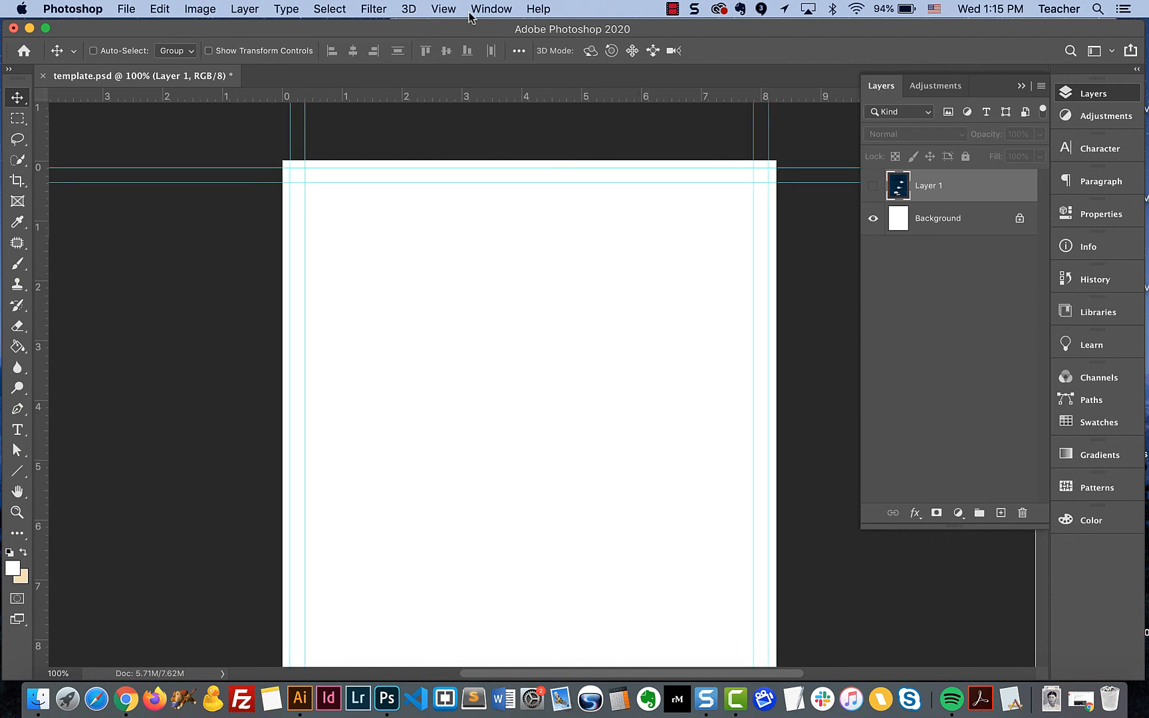
- Hide the guides to view the blank page, and show them again
{"action": "left_click", "coordinate": [446, 11]}
{"action": "mouse_move", "coordinate": [485, 319]}
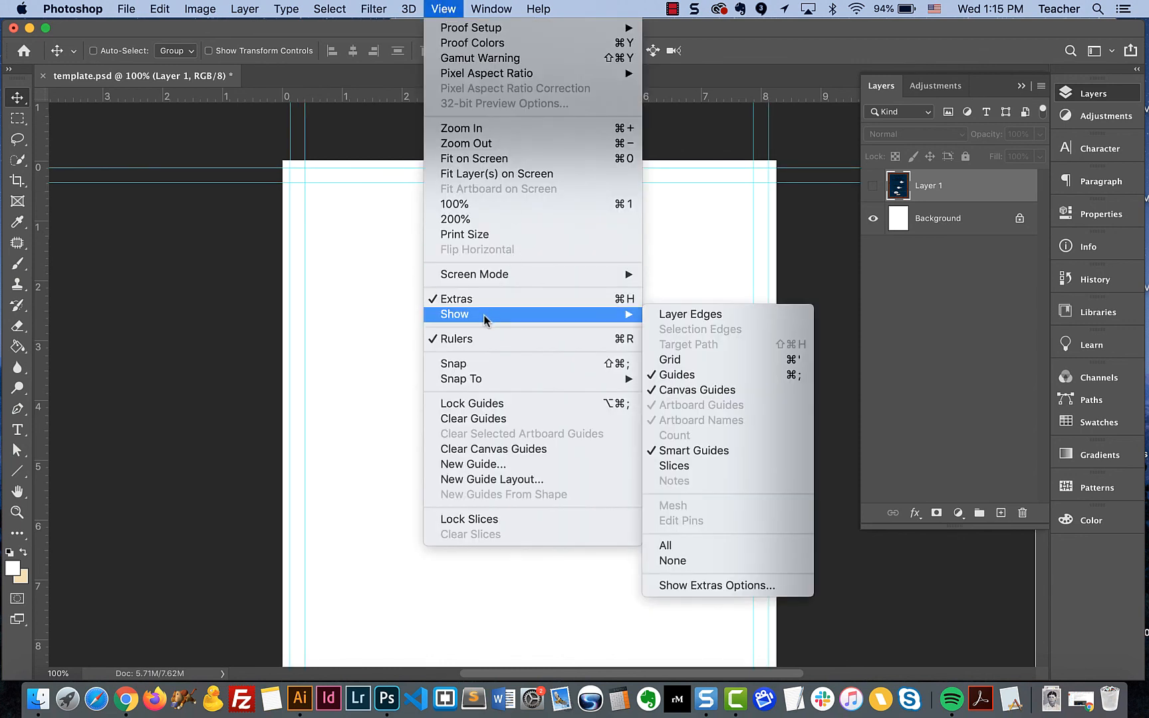
{"action": "left_click", "coordinate": [663, 377]}
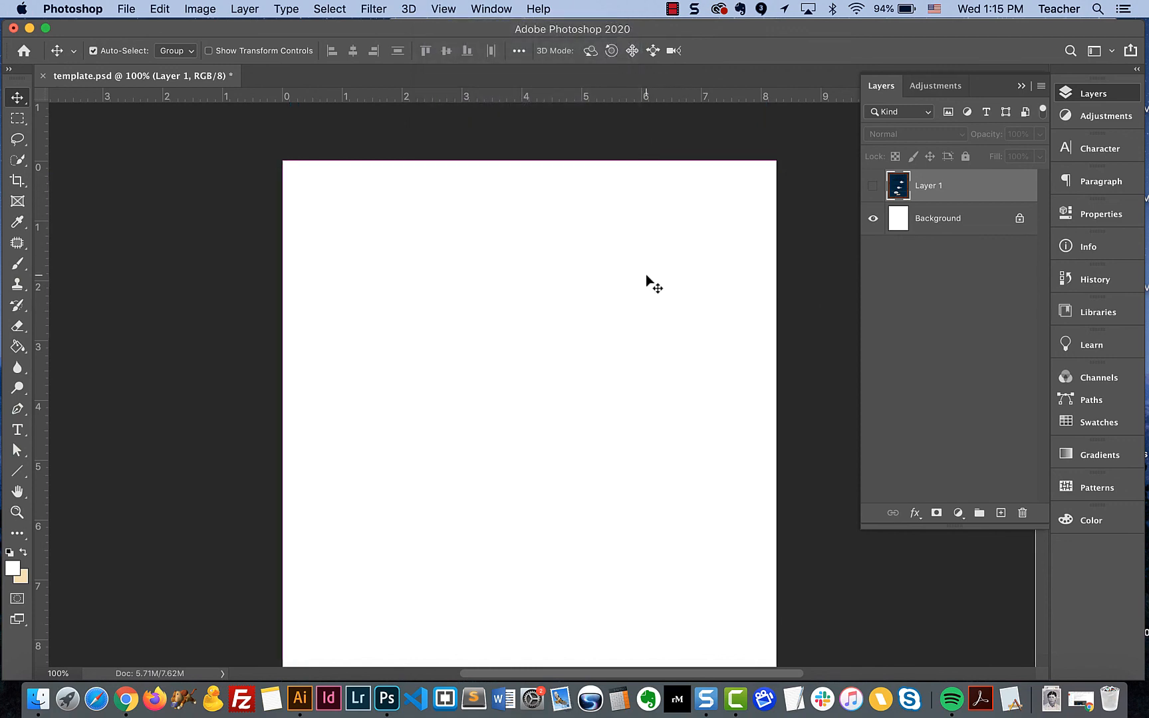
{"action": "key", "text": "super+semicolon"}
{"action": "scroll", "coordinate": [575, 284], "scroll_direction": "down", "scroll_amount": 3}
{"action": "scroll", "coordinate": [574, 284], "scroll_direction": "right", "scroll_amount": 3}
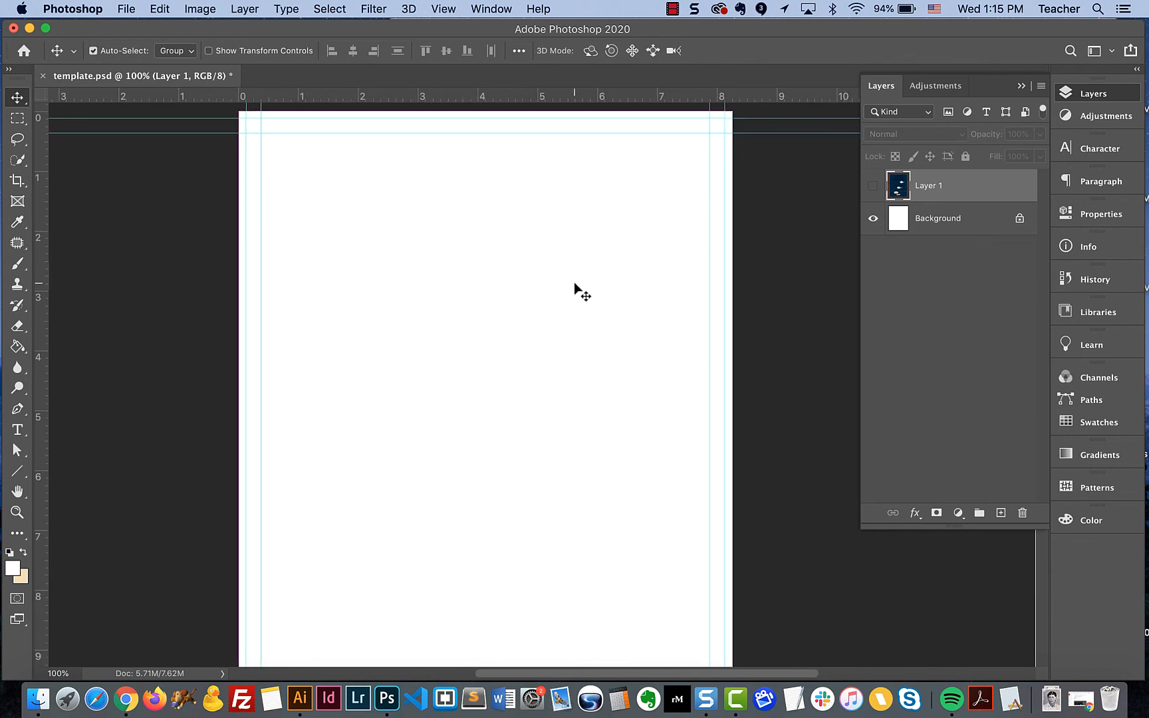
{"action": "scroll", "coordinate": [574, 282], "scroll_direction": "down", "scroll_amount": 1}
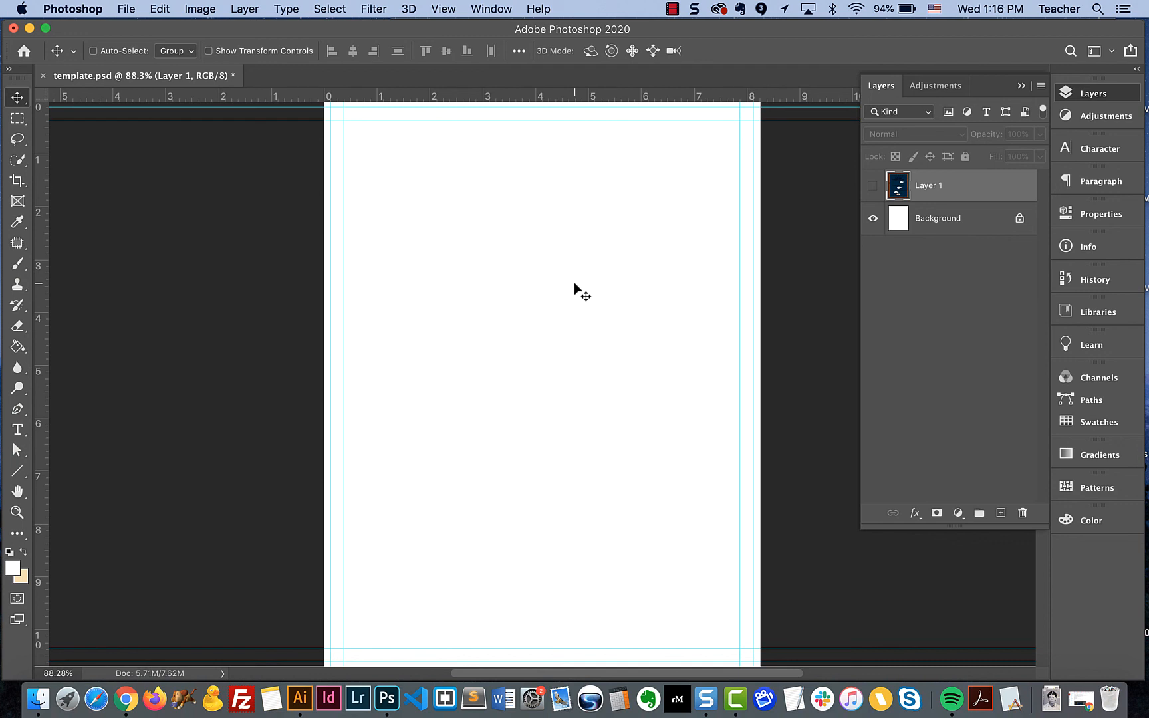
{"action": "key", "text": "super"}
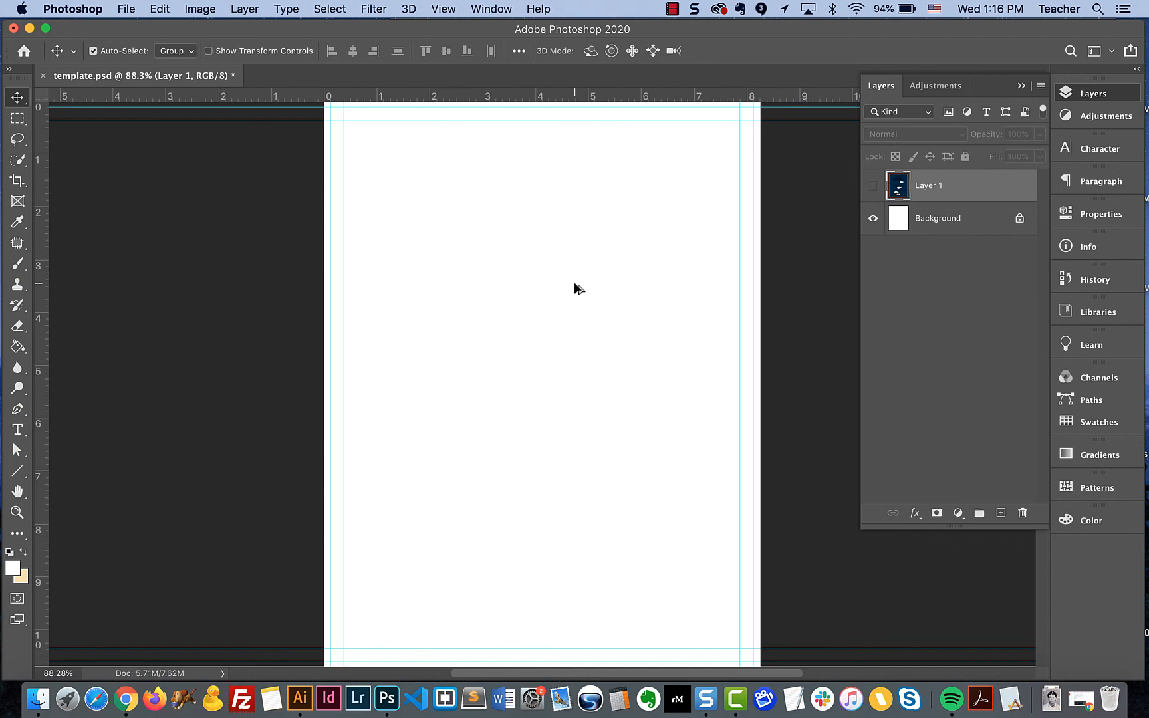